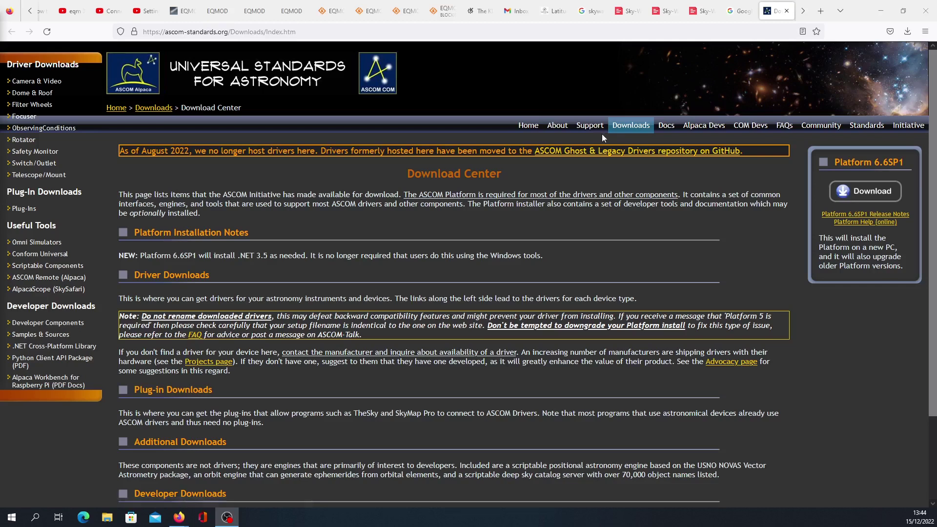
Step: Switch Firefox to the EQMOD project tab with the EQASCOM overview page
key(ctrl+Tab)
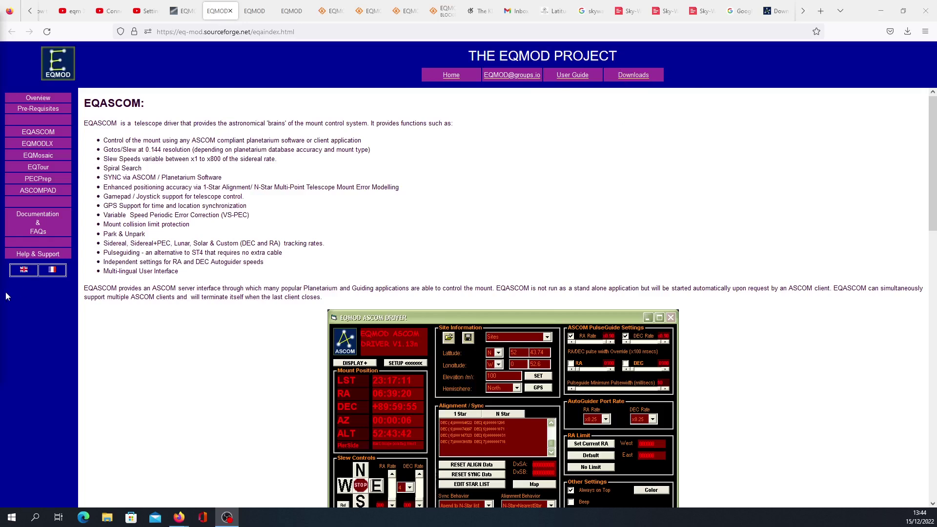
Step: Go from EQMOD Downloads to SourceForge's EQMOD Files, look into ASCOMPAD, and return to the root list
click(291, 11)
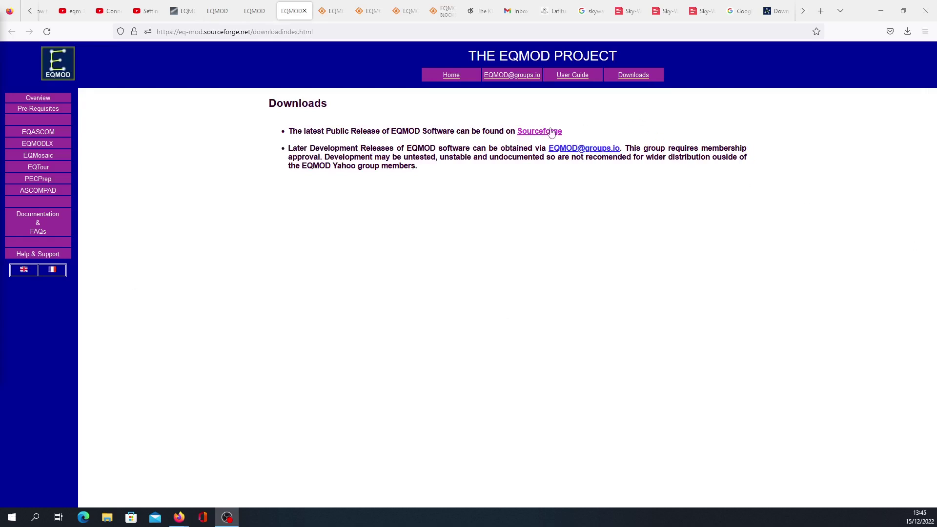
click(330, 13)
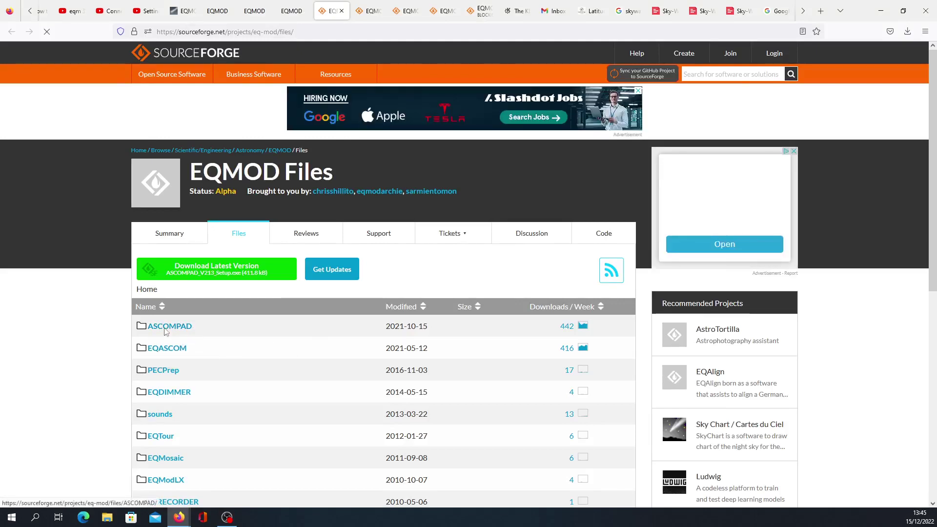
click(163, 352)
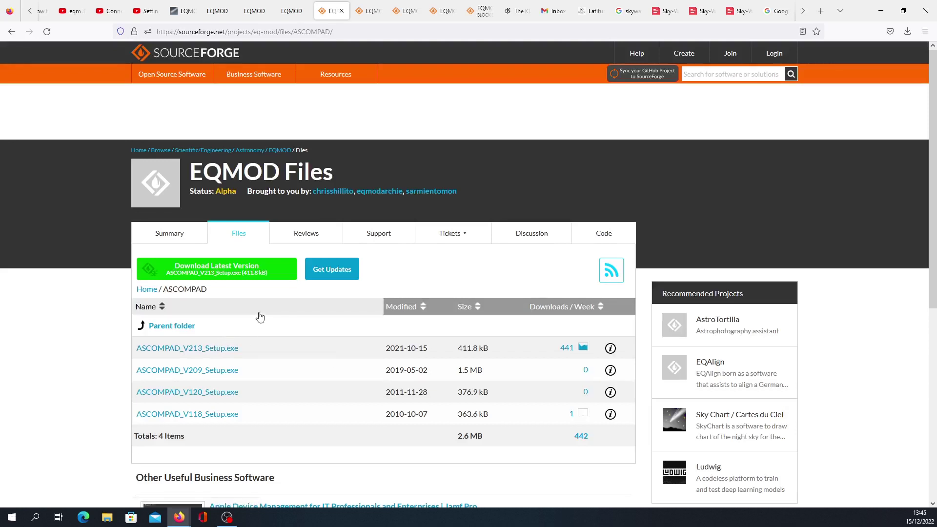
key(alt+Left)
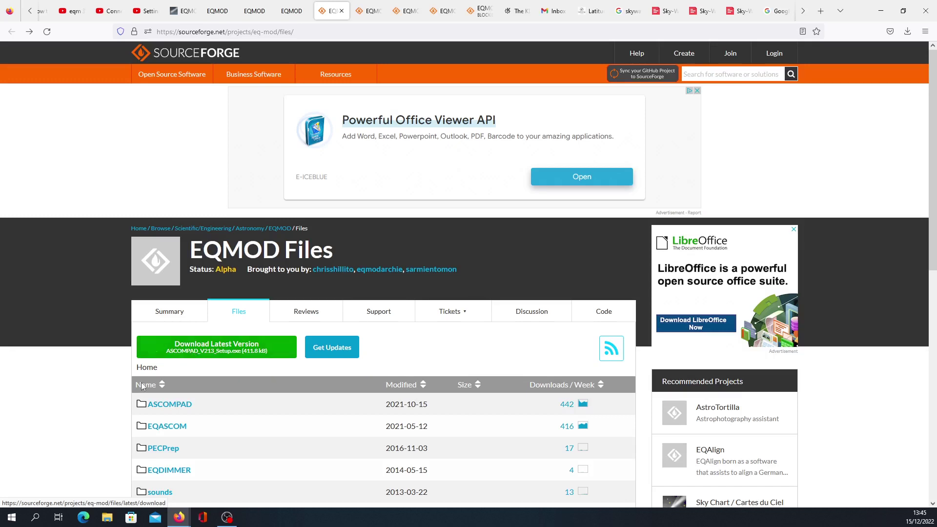
Step: Run the Toolbox app from the Start menu as administrator
click(11, 518)
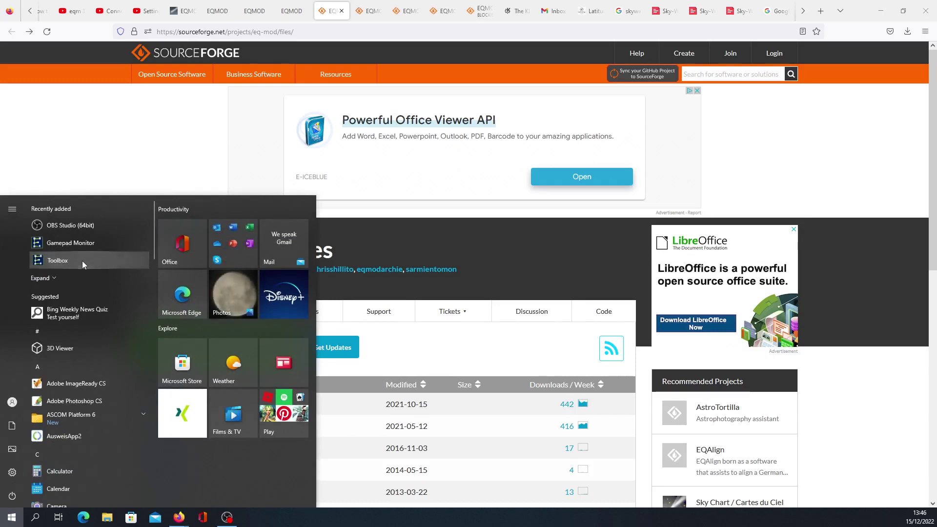
right_click(82, 261)
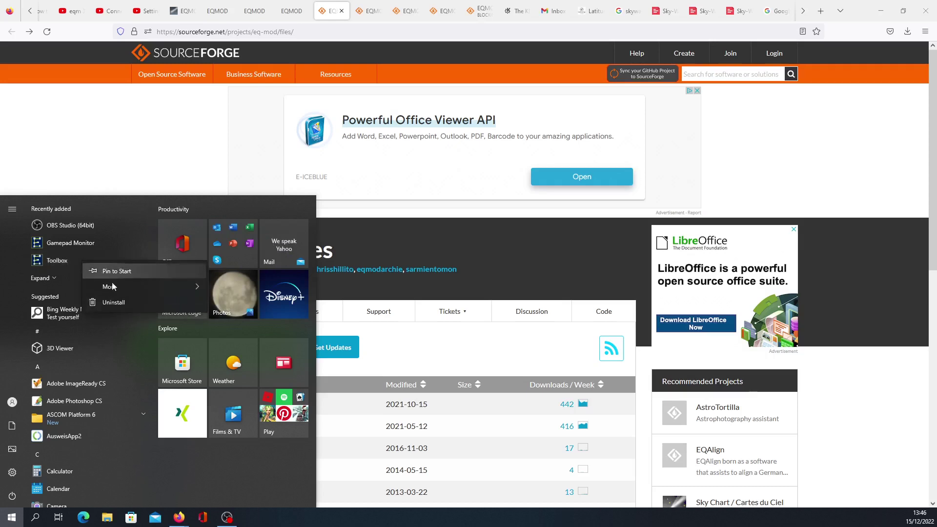
mouse_move(135, 287)
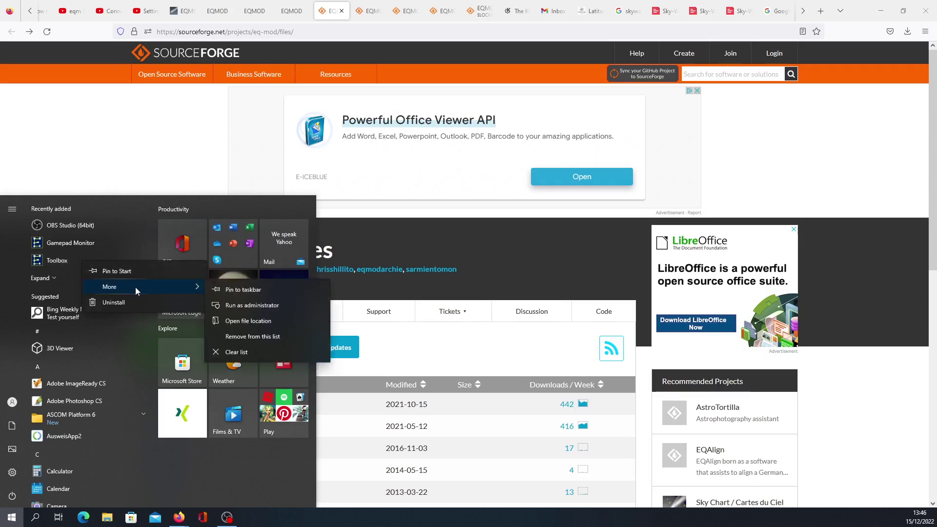
click(253, 306)
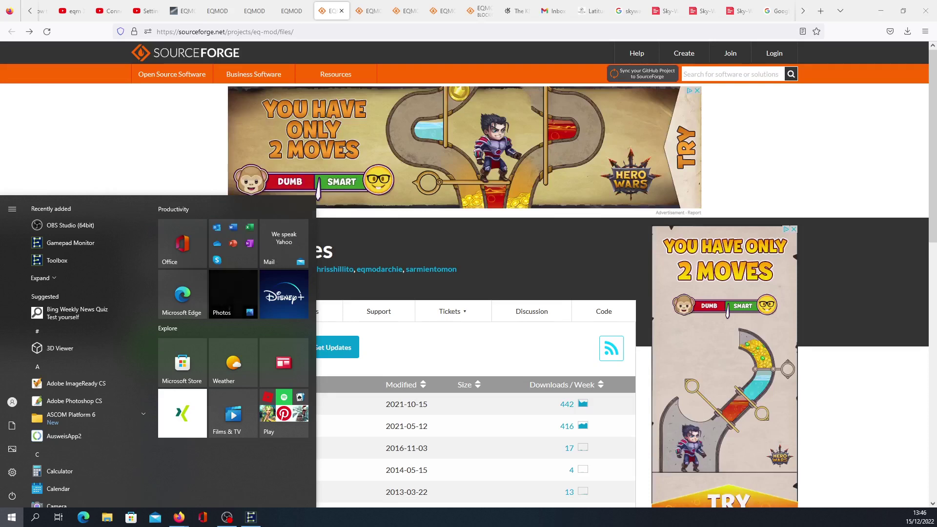
Step: Register eqmod.exe, acknowledge Success!, and bring up the EQMOD ASCOM Setup dialog
drag(477, 192, 351, 98)
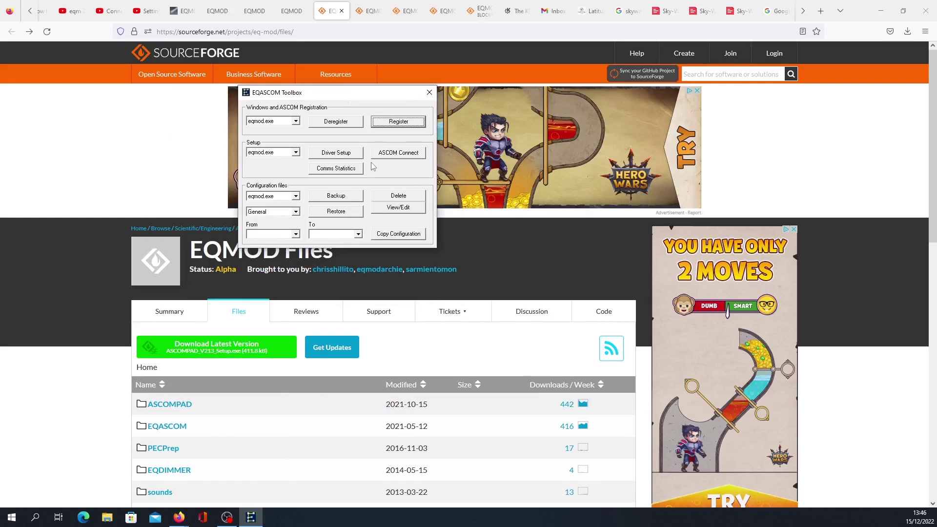
click(409, 127)
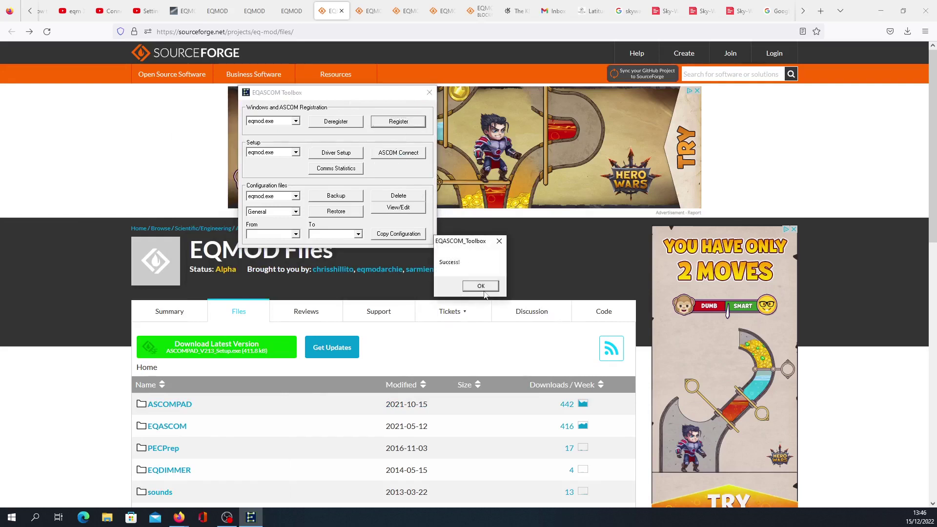
click(488, 288)
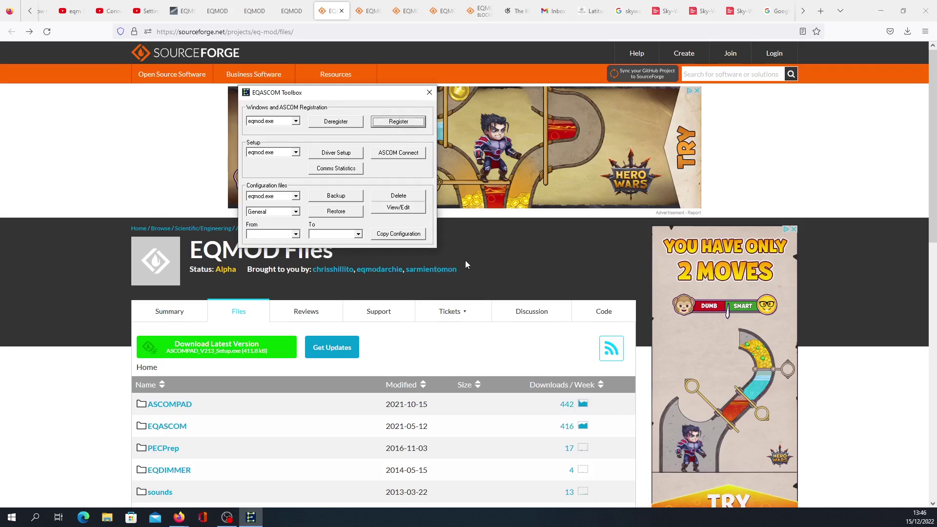
click(346, 154)
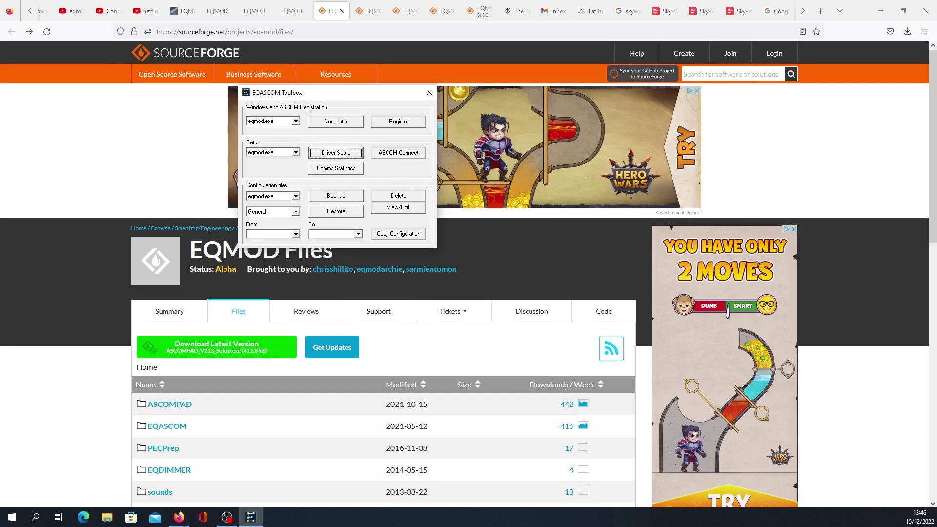
drag(448, 171, 435, 147)
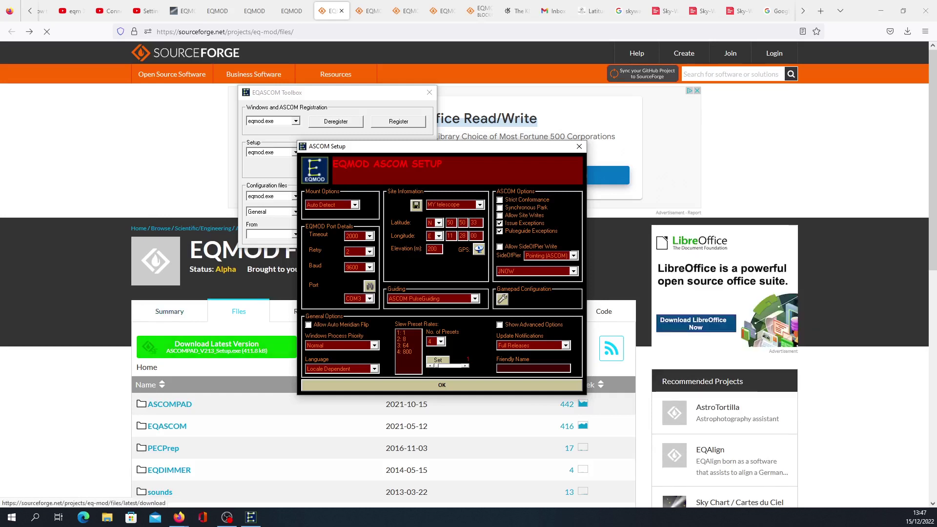
Step: Open Computer Management from This PC and place it beside the EQMOD ASCOM Setup dialog
key(alt+Tab)
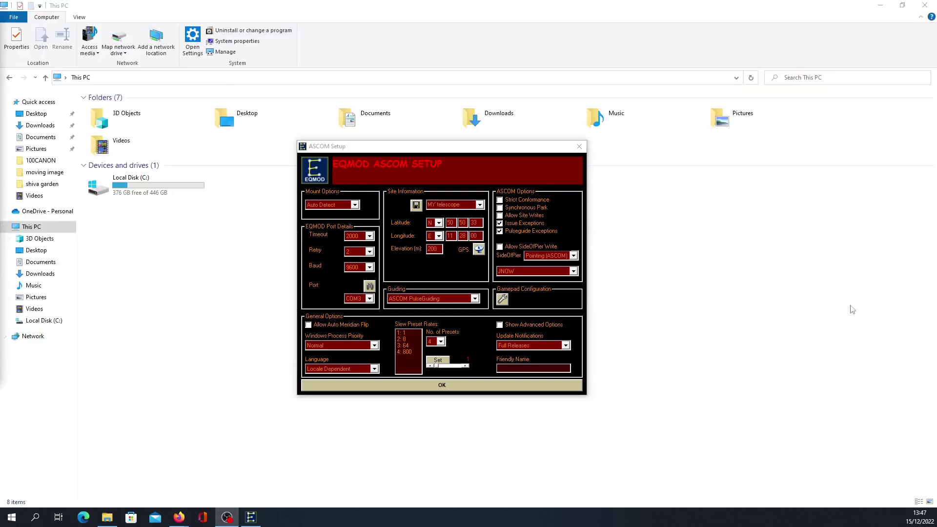
click(41, 229)
right_click(41, 229)
click(73, 245)
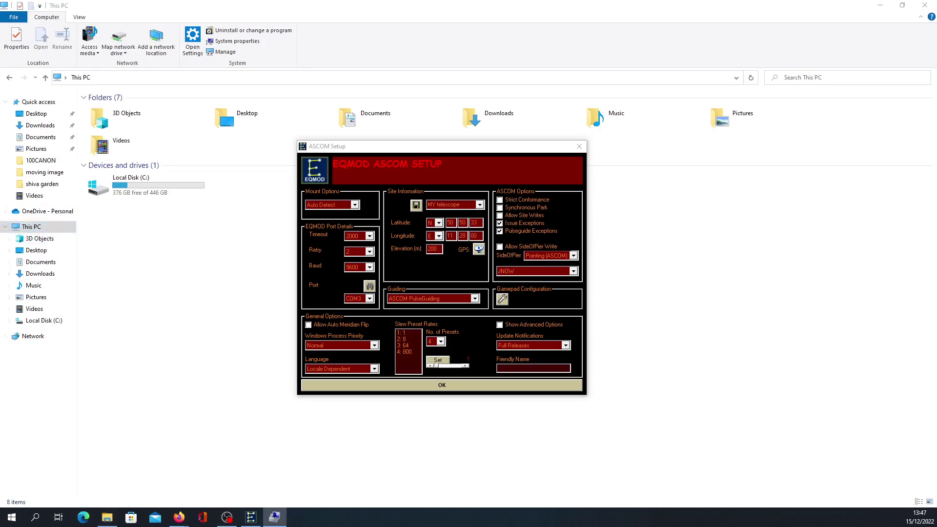
drag(78, 115, 322, 84)
drag(346, 148, 529, 153)
Step: Show Device Manager's Ports (COM & LPT), revealing the Prolific USB-to-Serial Comm Port on COM3
click(194, 182)
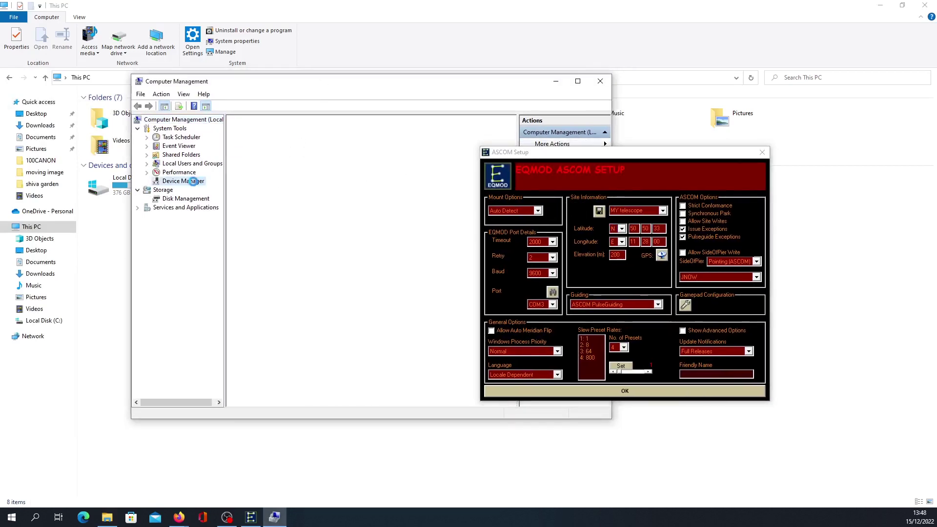
drag(576, 156, 689, 155)
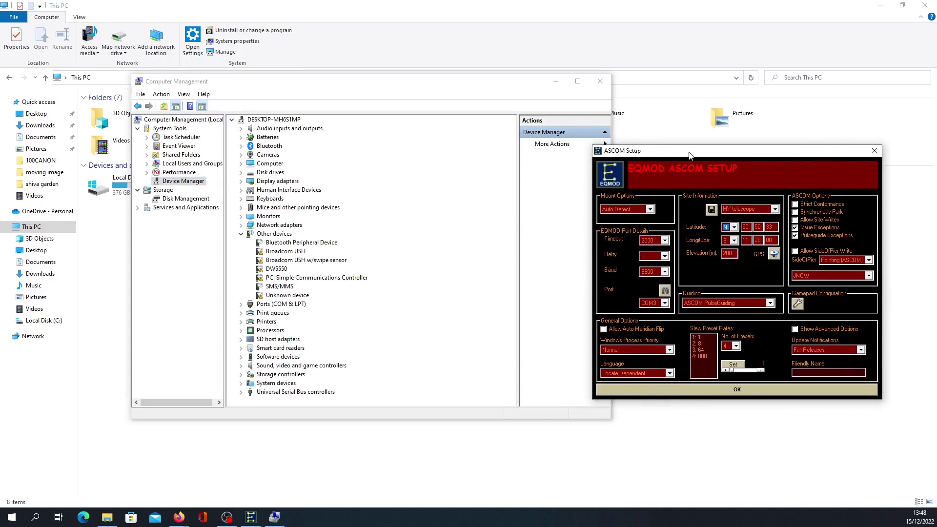
click(241, 305)
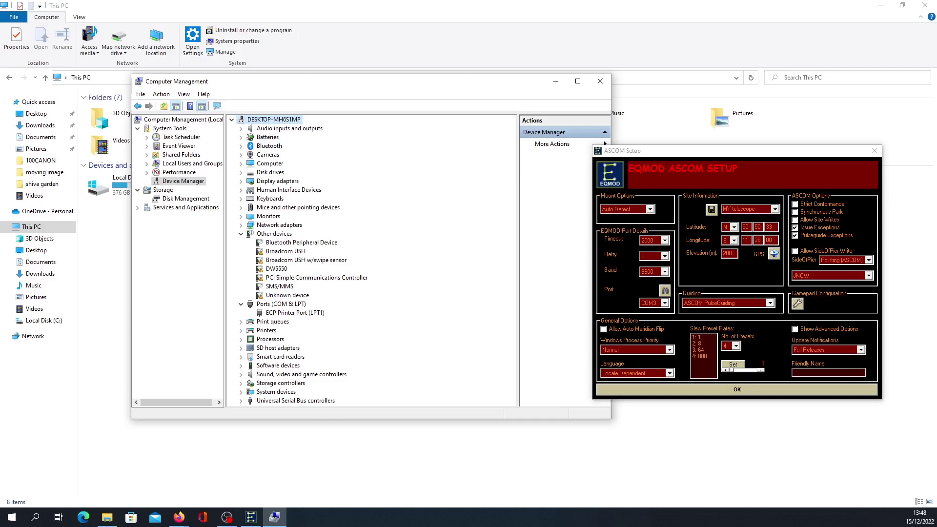
key(alt+Tab)
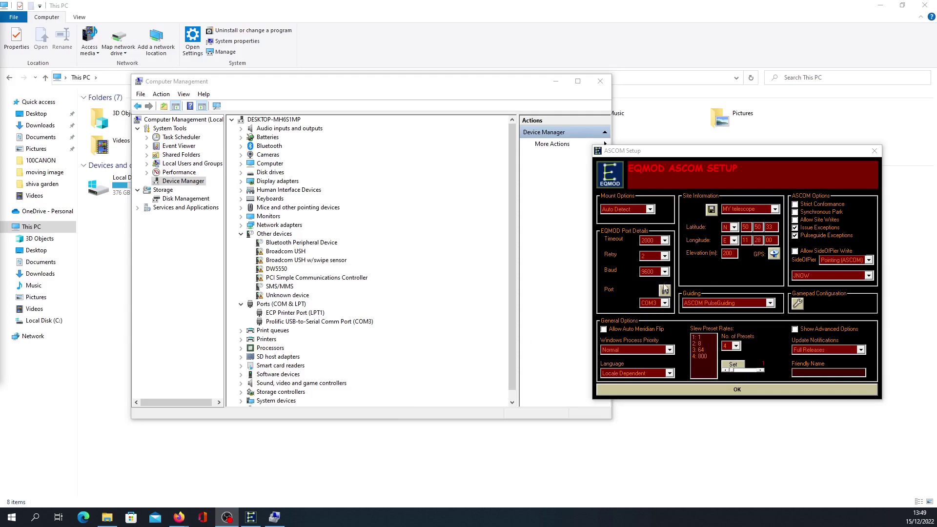
Step: Search for serial ports and set the mount's port to COM3
drag(661, 166, 488, 169)
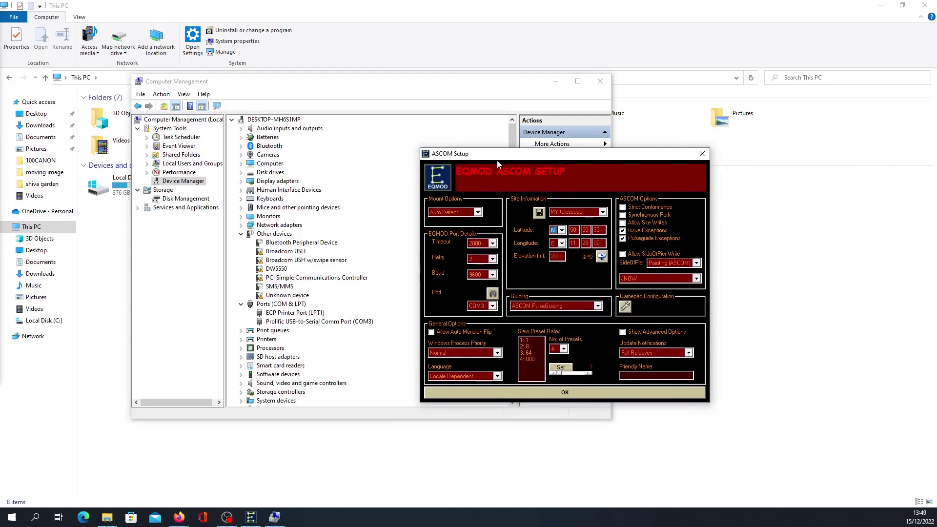
click(492, 294)
click(491, 306)
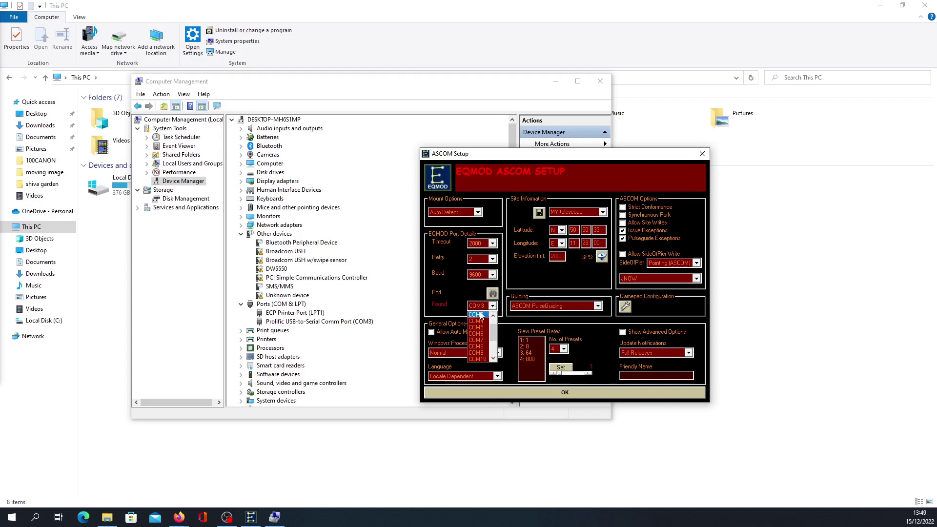
click(480, 315)
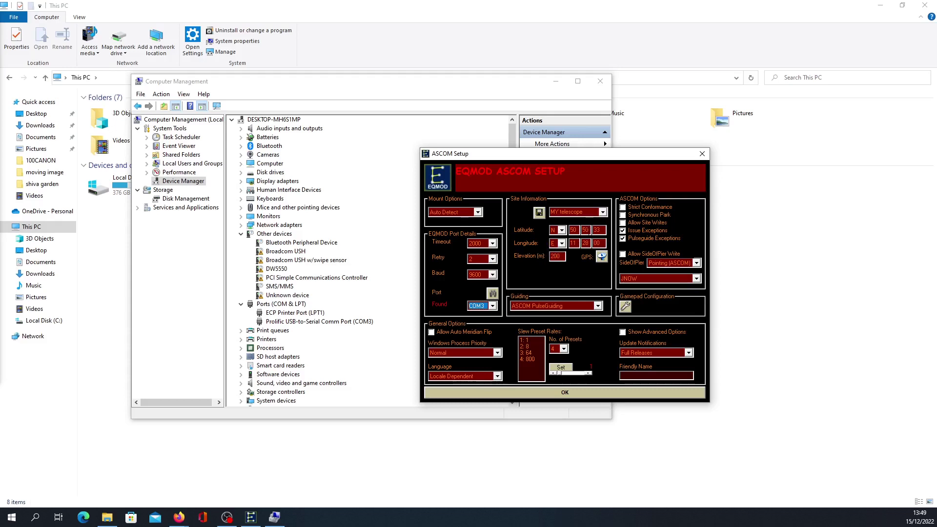
Step: Correct the Latitude minutes value after the Invalid Parameter error on saving
click(585, 230)
click(562, 393)
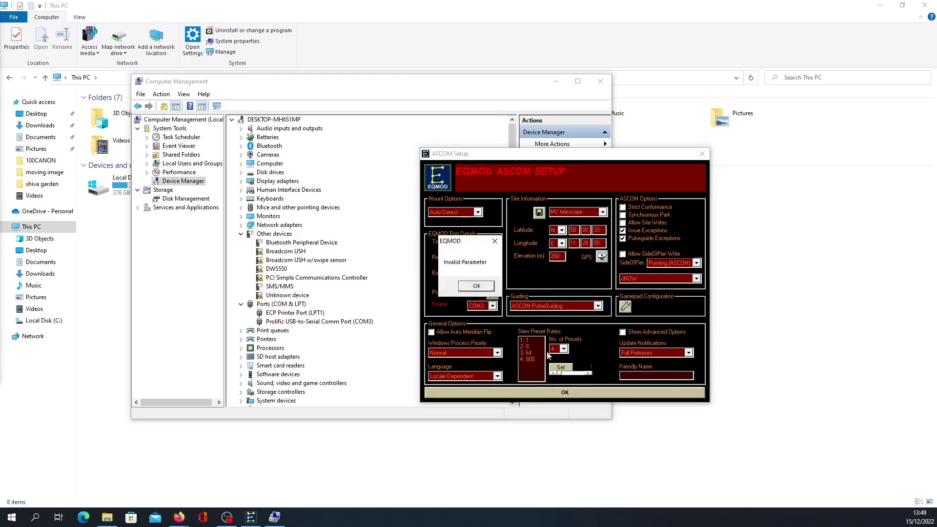
click(476, 287)
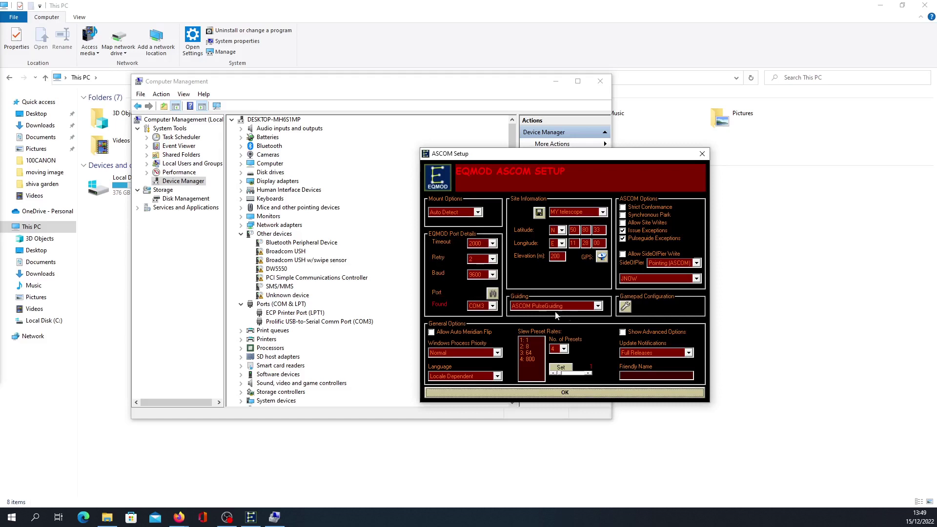
click(585, 230)
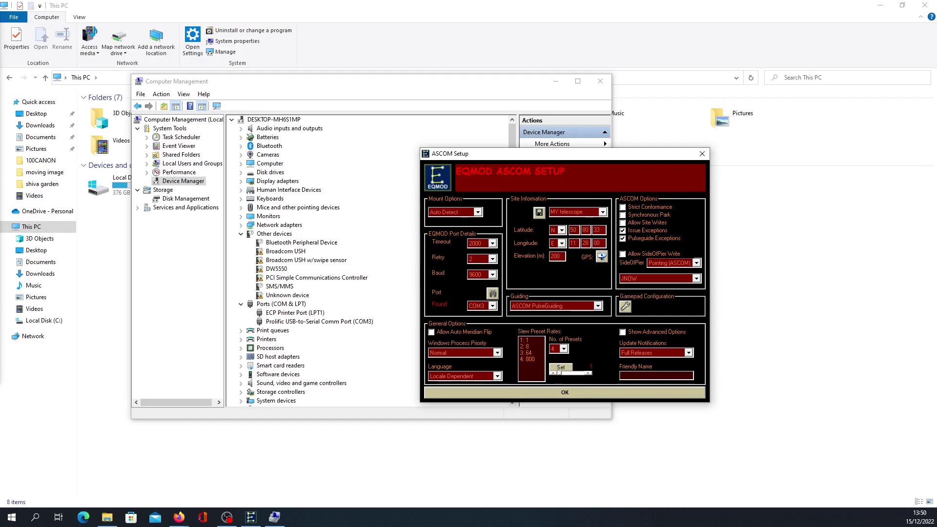
text(5)
key(BackSpace)
text(8)
Step: Save the driver settings, ASCOM Connect the EQMOD driver, and place the mount window beside the toolbox
click(532, 394)
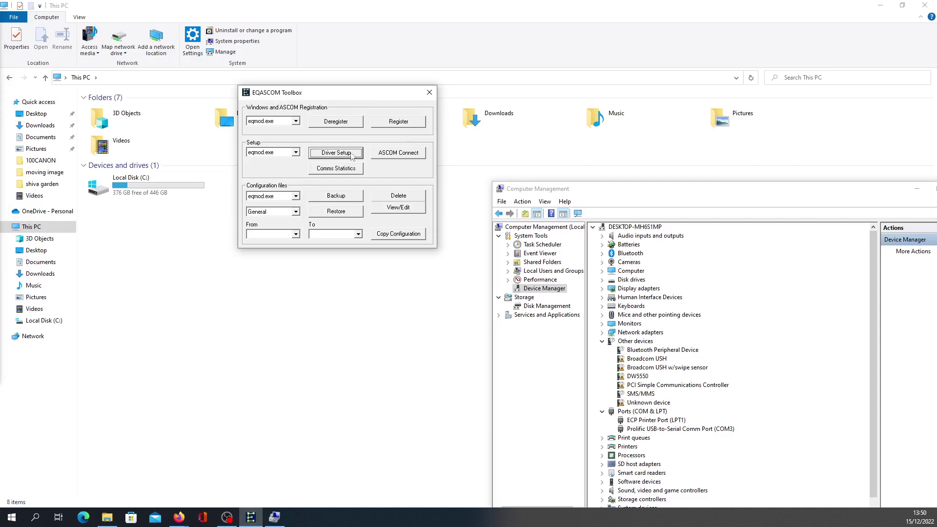
click(390, 155)
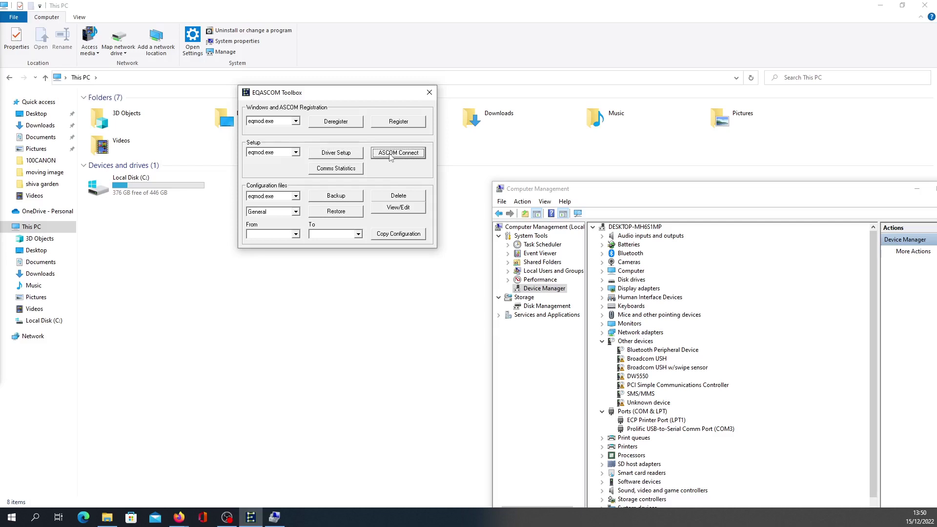
click(390, 155)
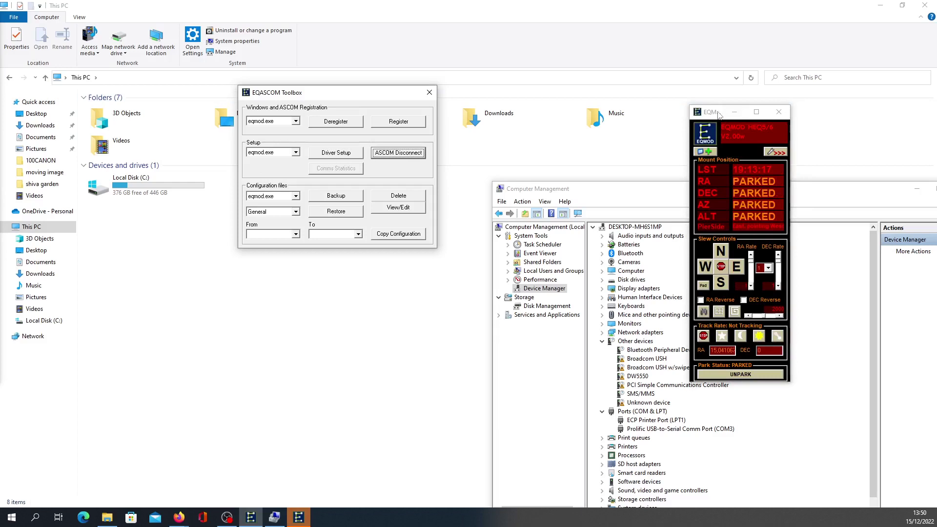
drag(713, 115, 490, 108)
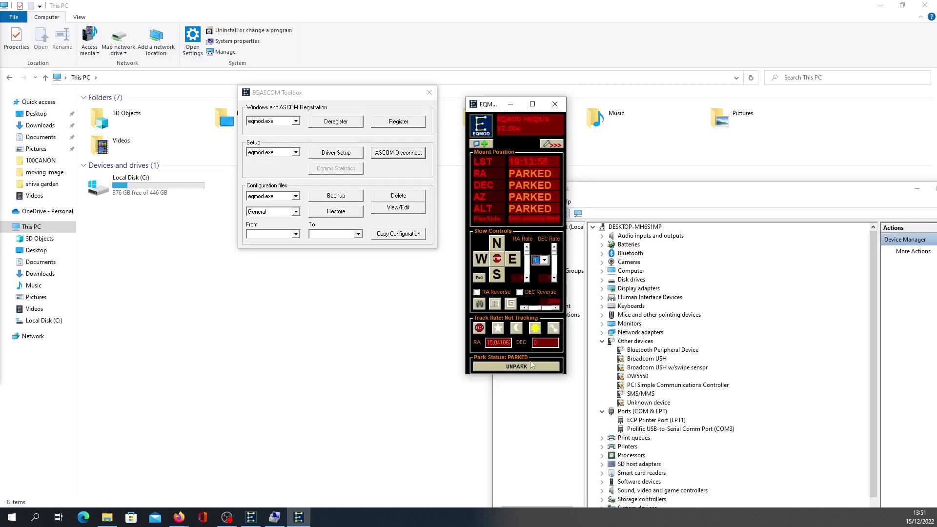
Step: Minimise File Explorer and Firefox and launch Stellarium from its desktop shortcut
click(882, 9)
click(881, 9)
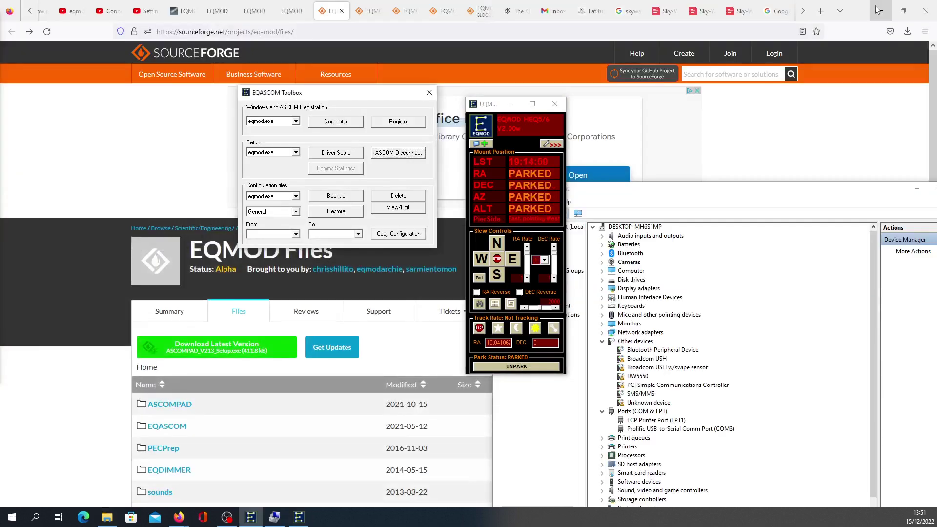
click(881, 8)
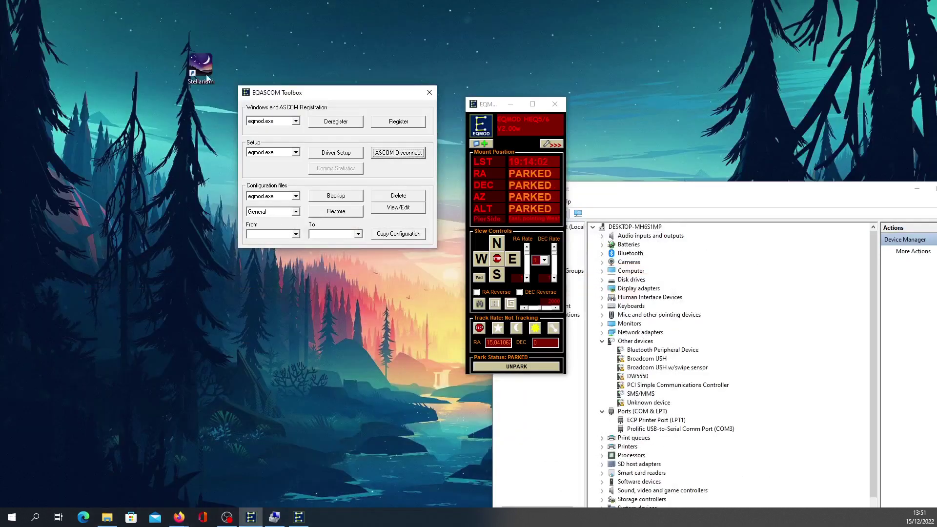
double_click(200, 68)
right_click(195, 69)
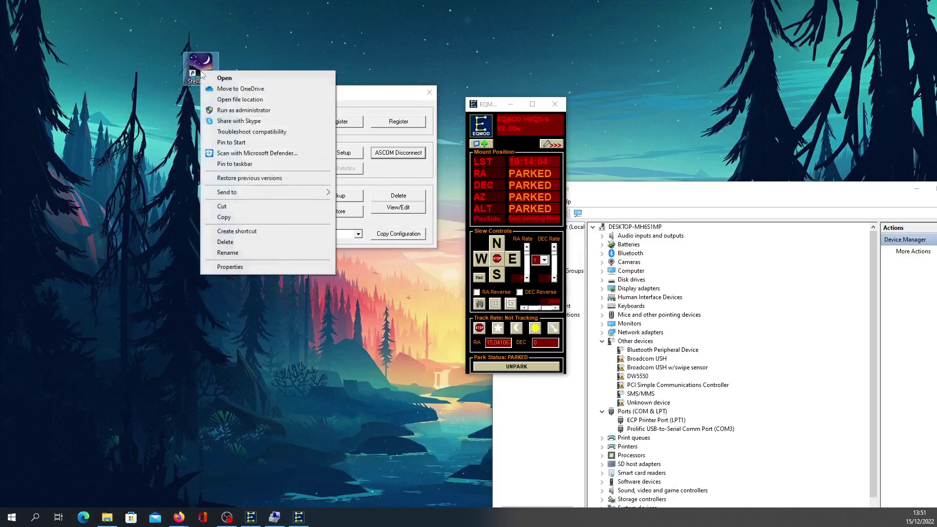
click(221, 110)
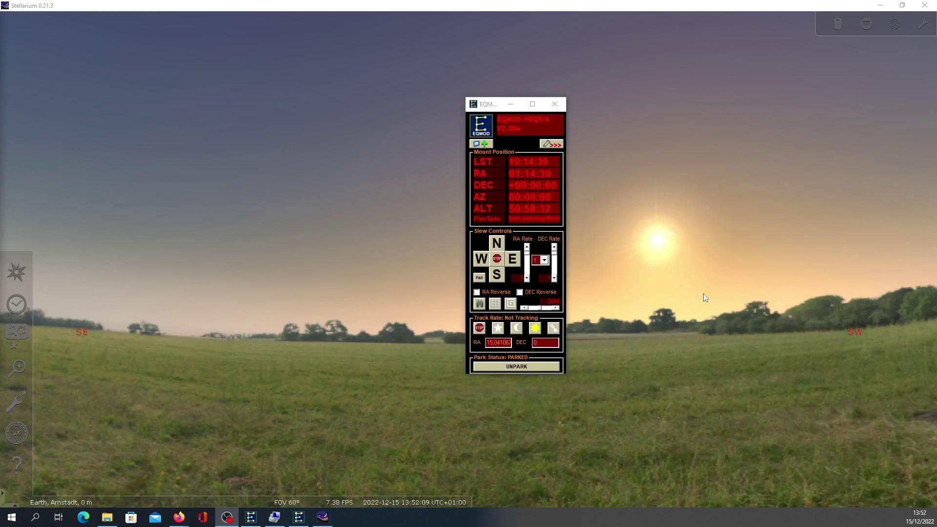
Step: Move the EQMOD mount panel to the right edge and open Stellarium's Configuration window
drag(484, 106, 833, 148)
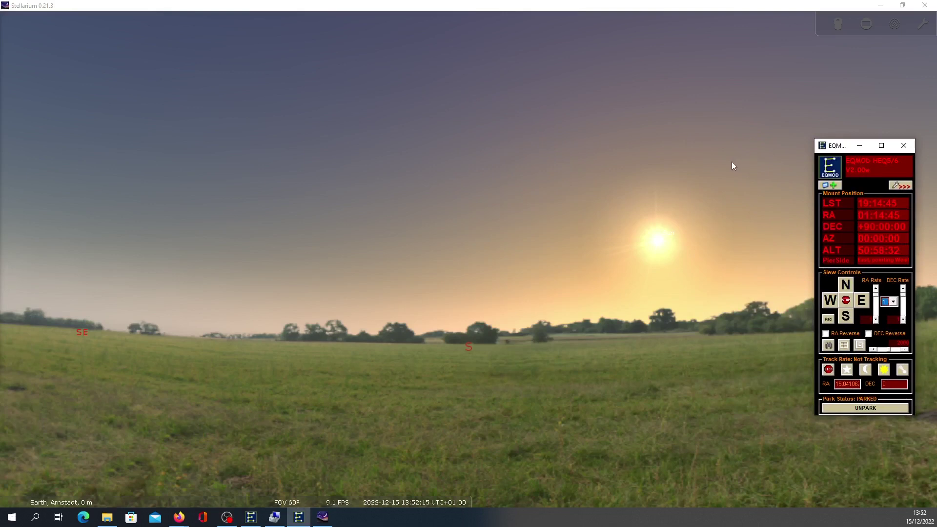
mouse_move(2, 381)
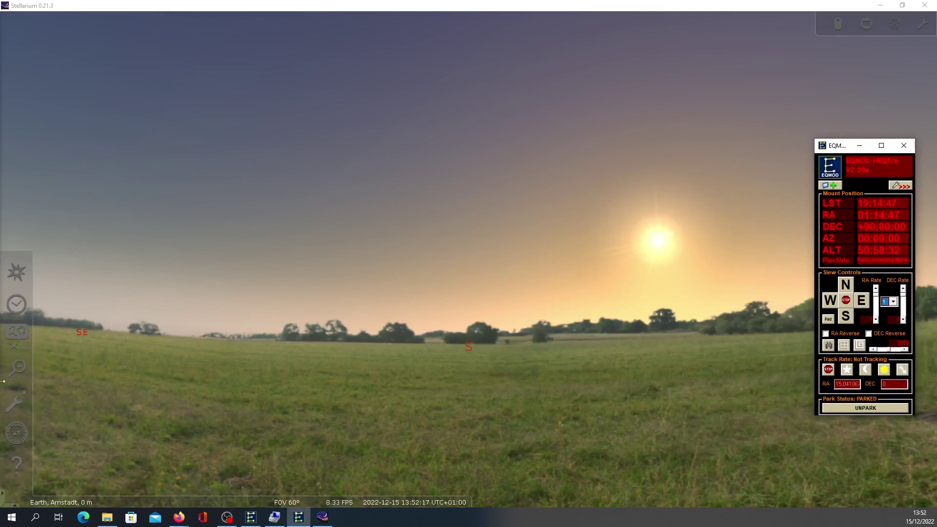
click(14, 409)
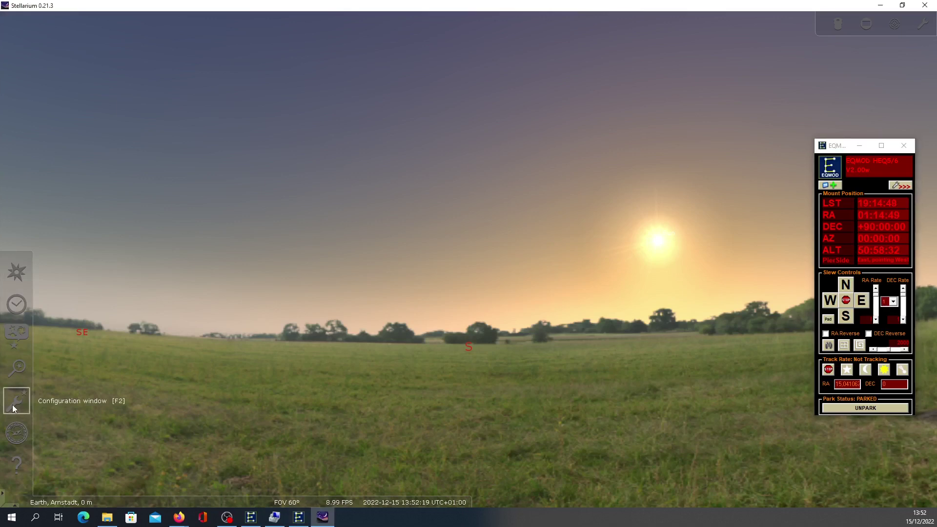
click(14, 409)
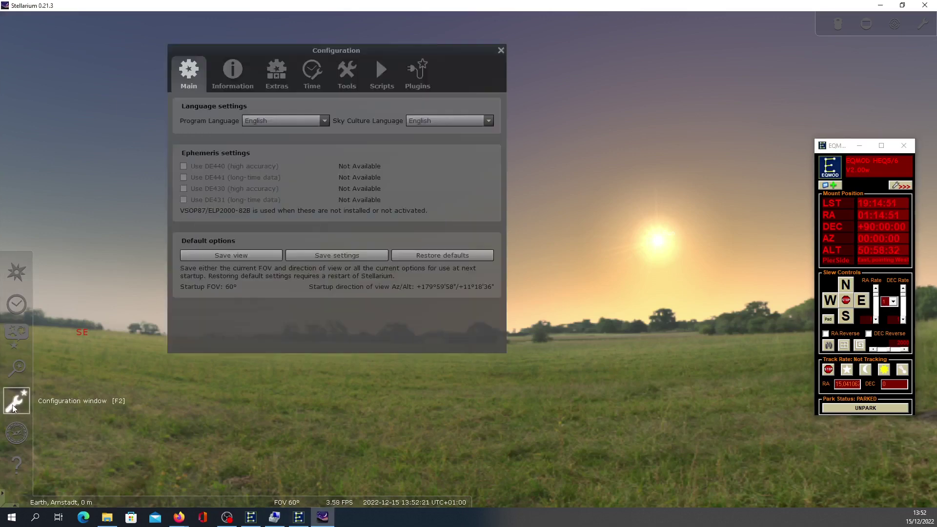
Step: Review the Telescope Control and Remote Control plugin details on the Plugins tab
click(418, 71)
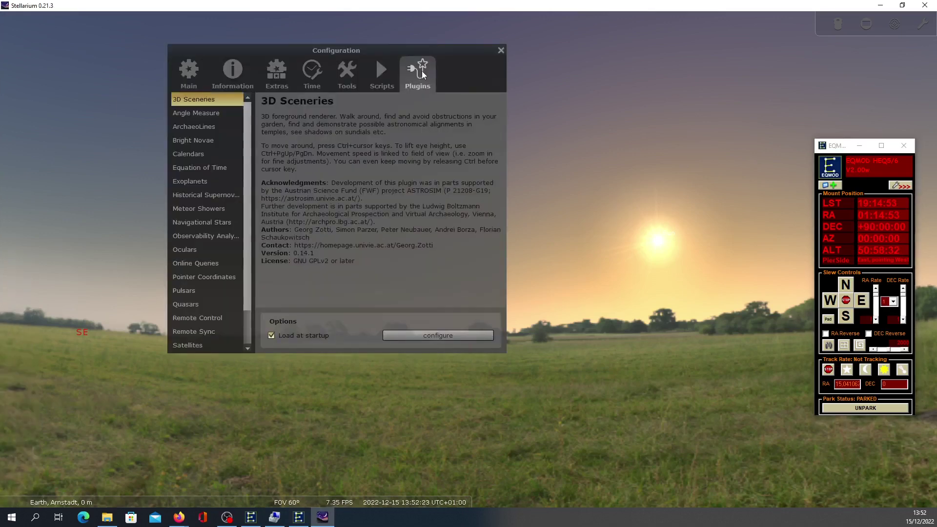
scroll(199, 271, down, 1)
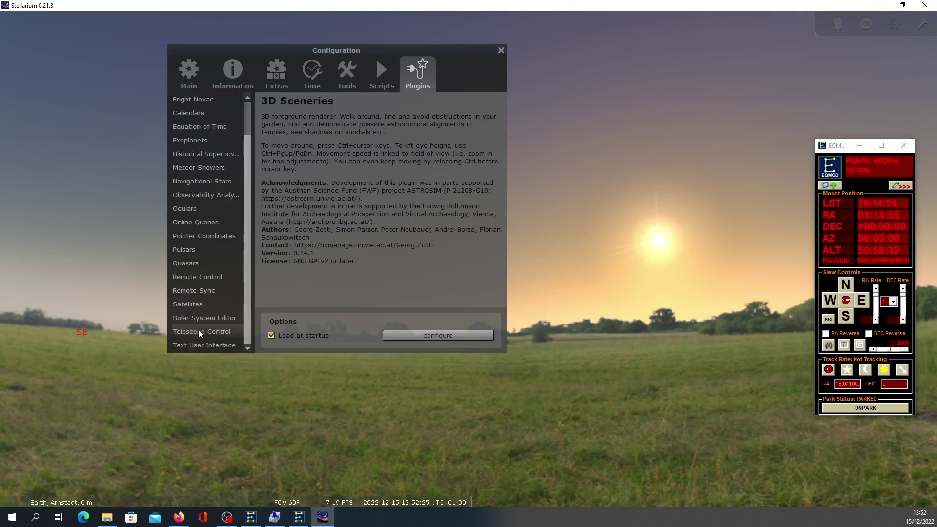
click(200, 332)
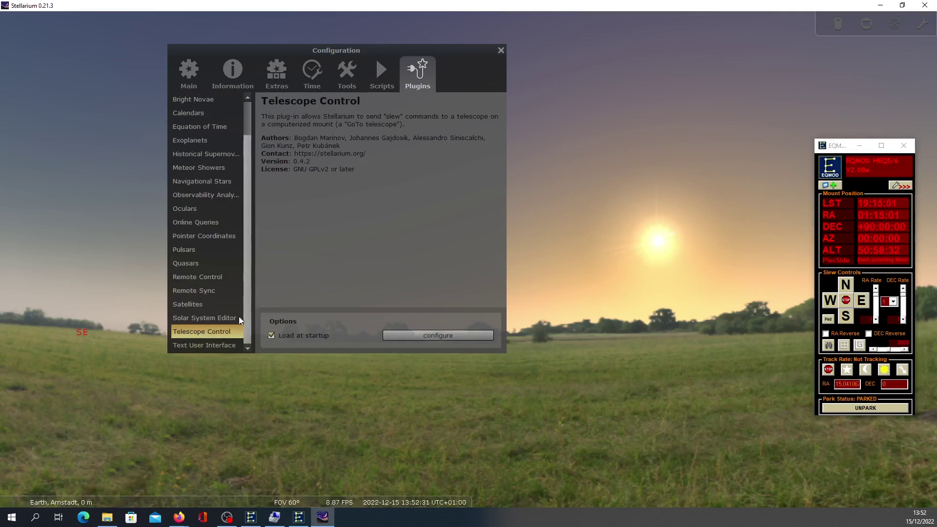
click(201, 278)
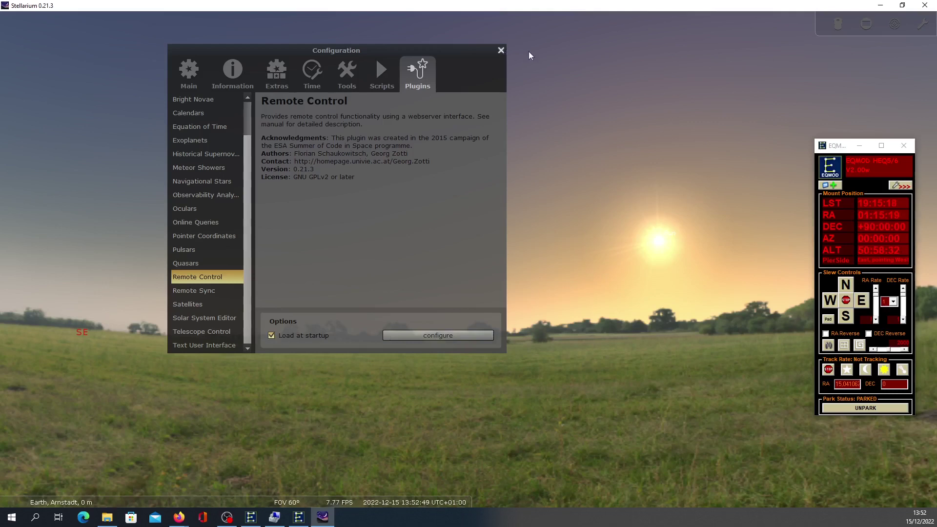
Step: Quit Stellarium and relaunch it from its desktop shortcut as administrator
click(925, 5)
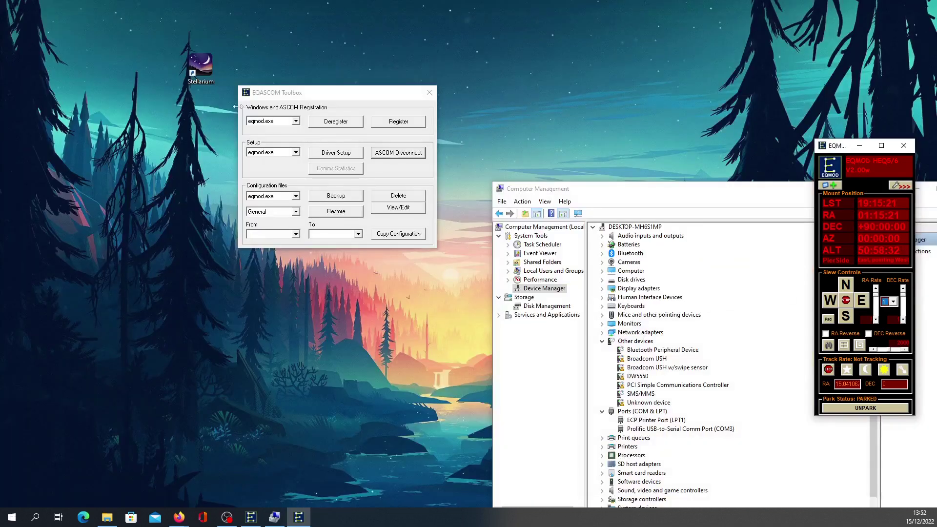
click(200, 68)
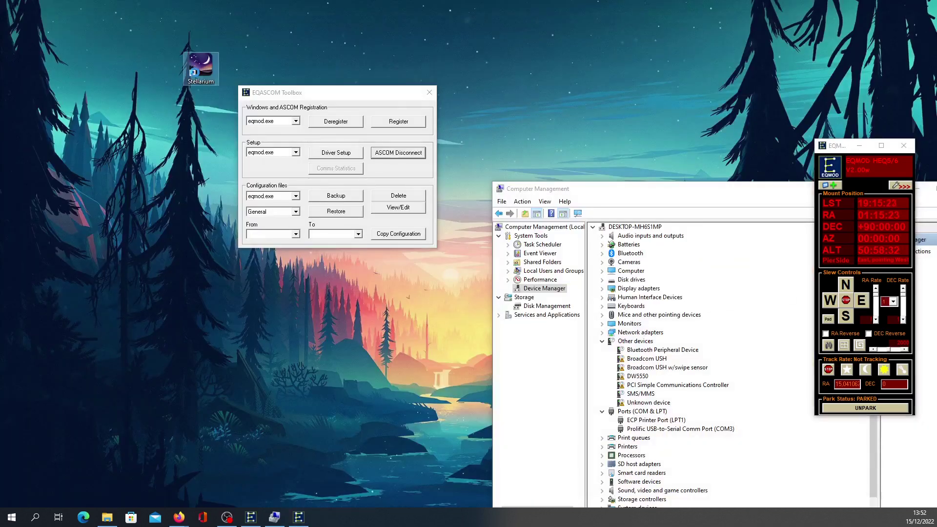
right_click(196, 72)
click(220, 113)
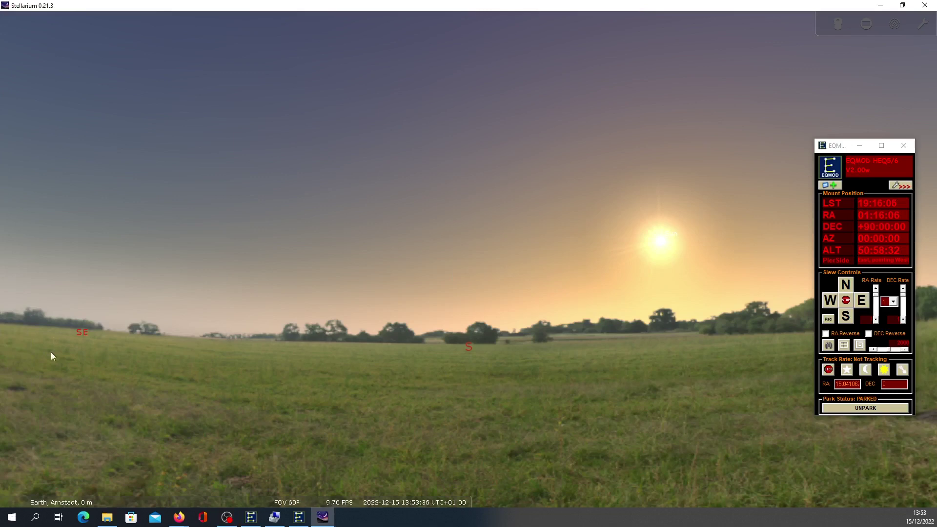
mouse_move(8, 351)
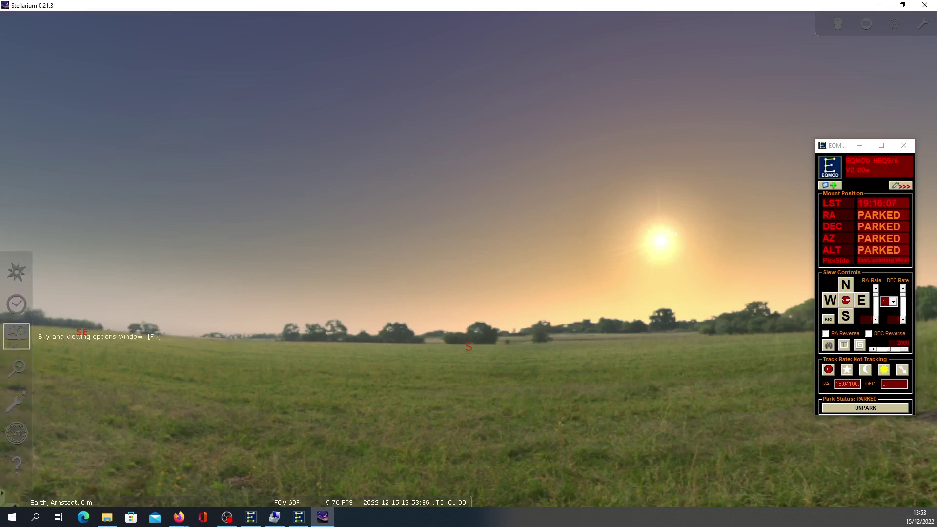
click(16, 404)
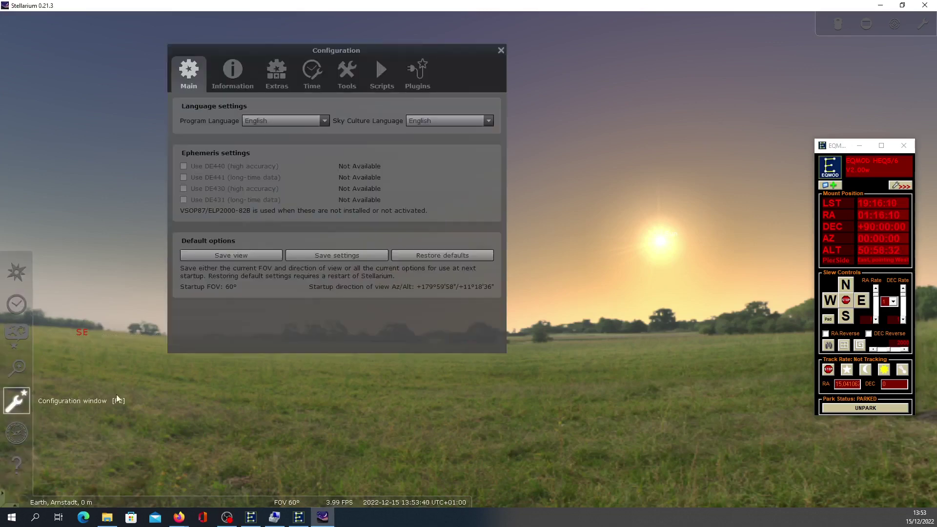
click(410, 78)
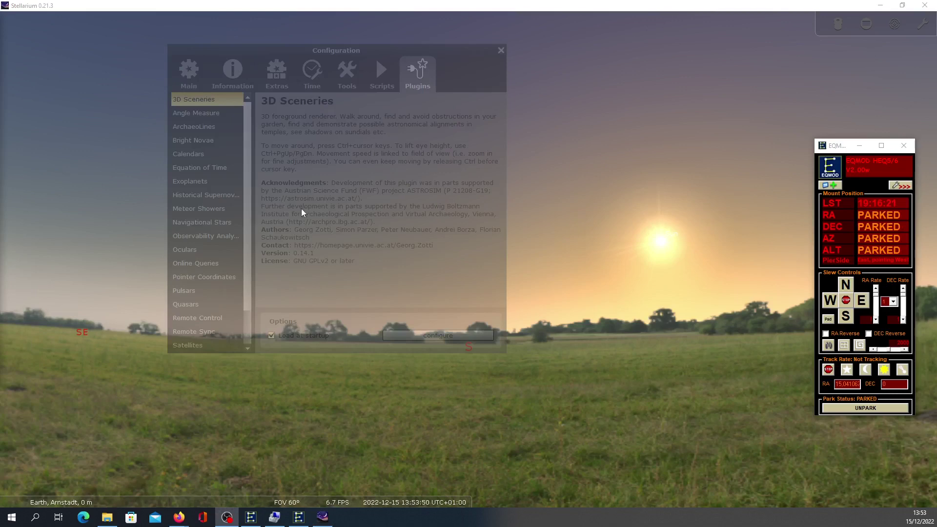
click(221, 261)
scroll(217, 293, down, 1)
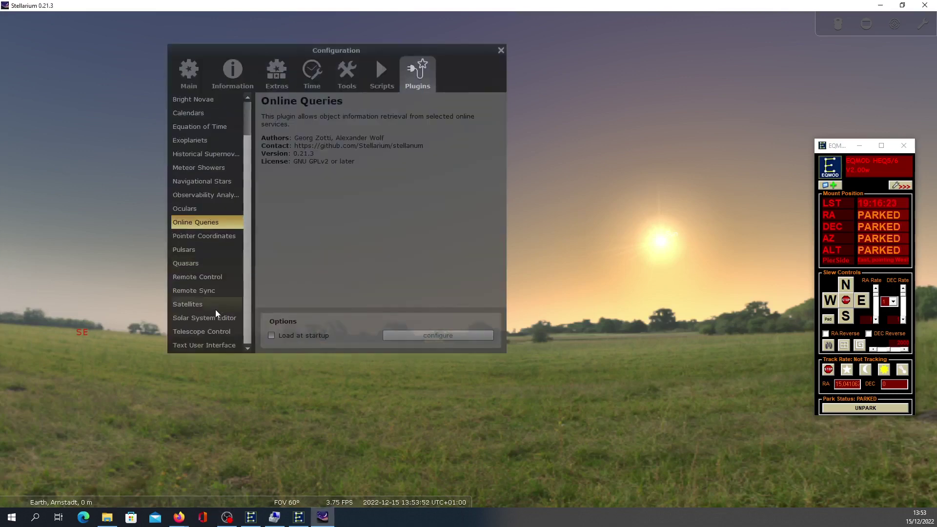
click(194, 291)
click(196, 282)
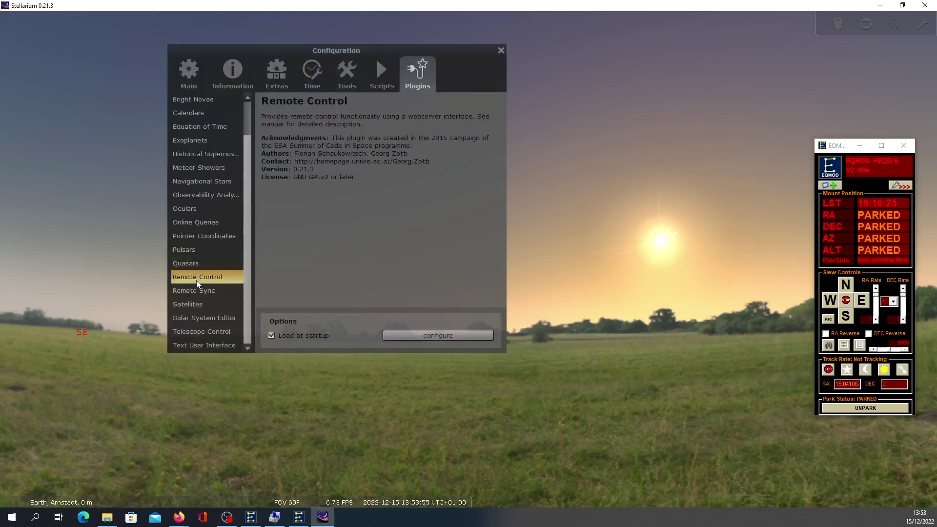
click(430, 335)
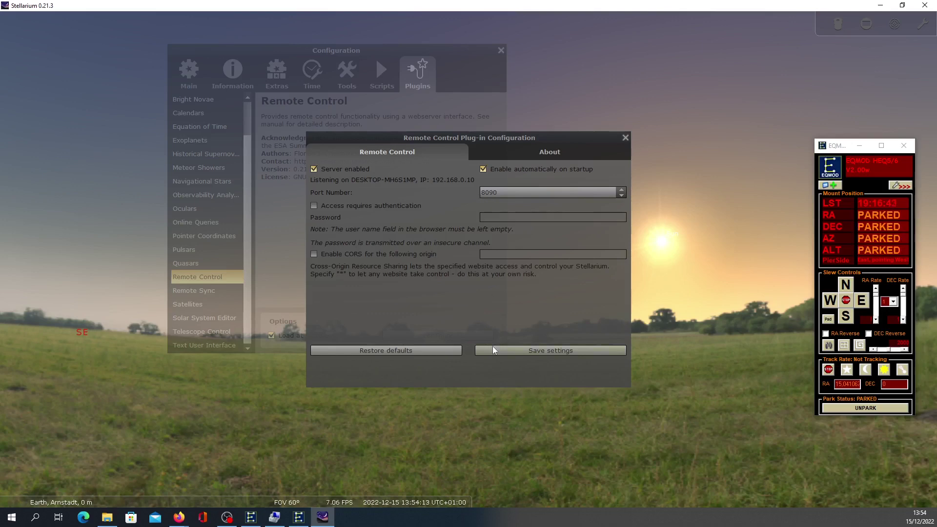
click(625, 138)
click(500, 50)
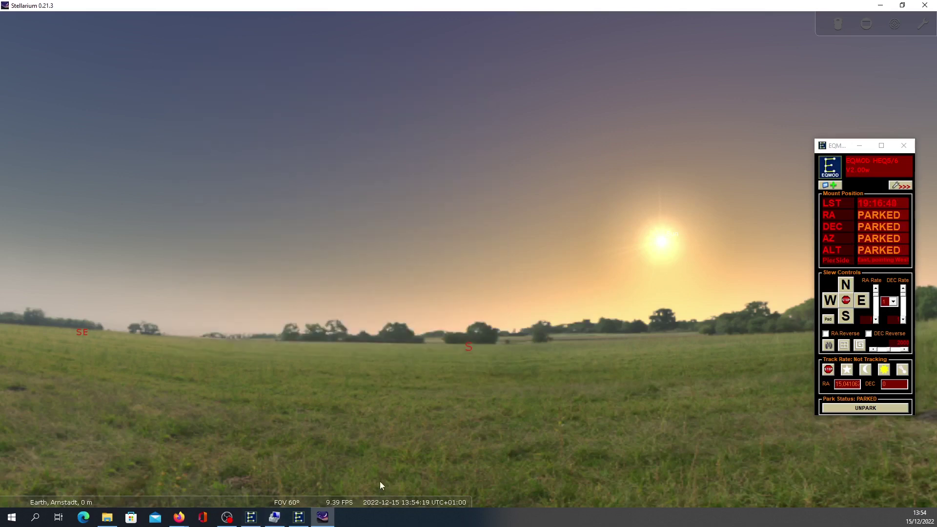
Step: Delete the old New Telescope 1 entry from Stellarium's configured telescopes list
mouse_move(410, 506)
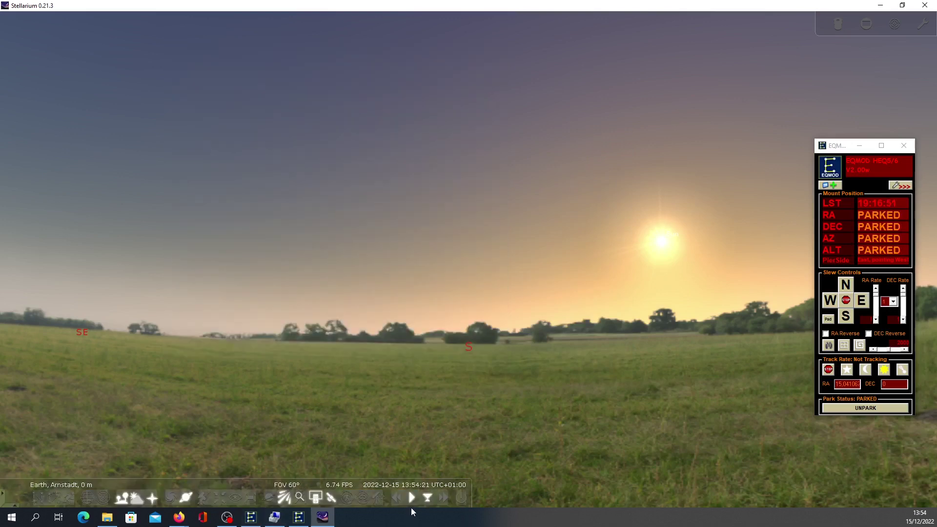
click(379, 497)
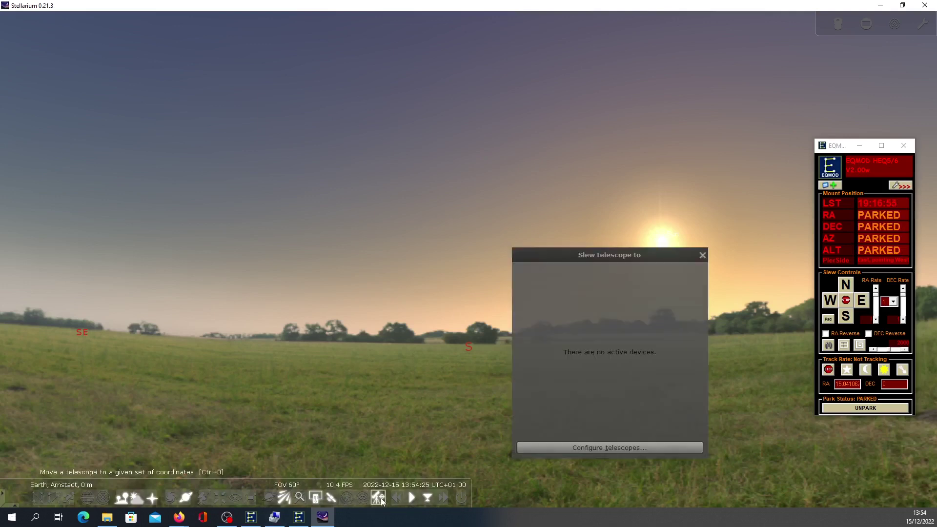
drag(584, 253, 491, 148)
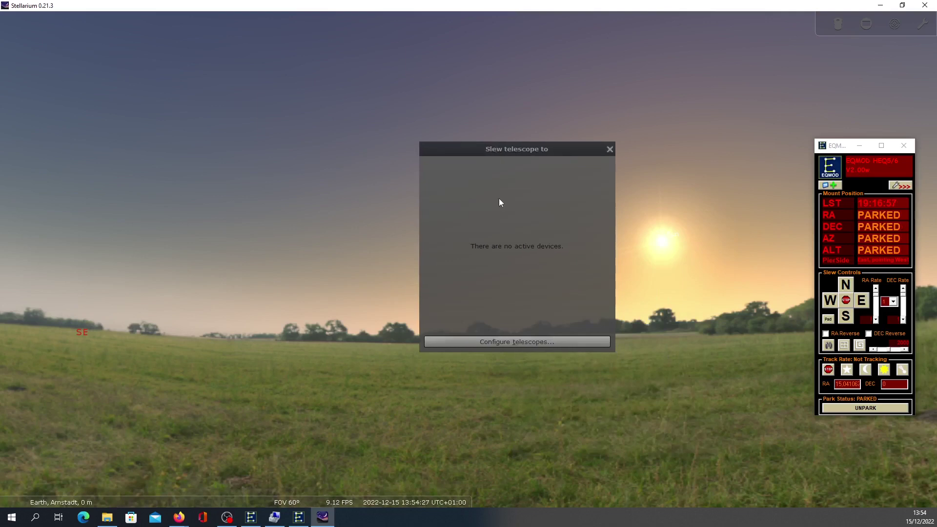
click(529, 341)
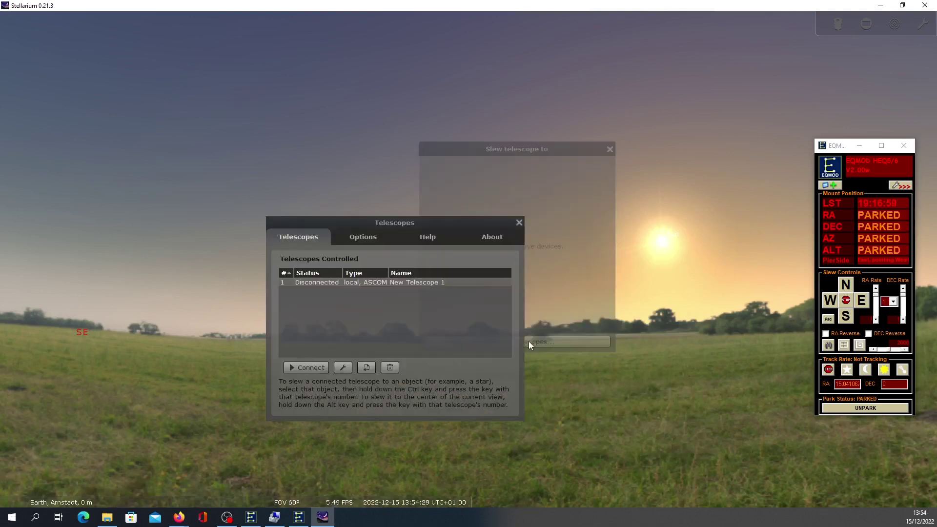
click(362, 283)
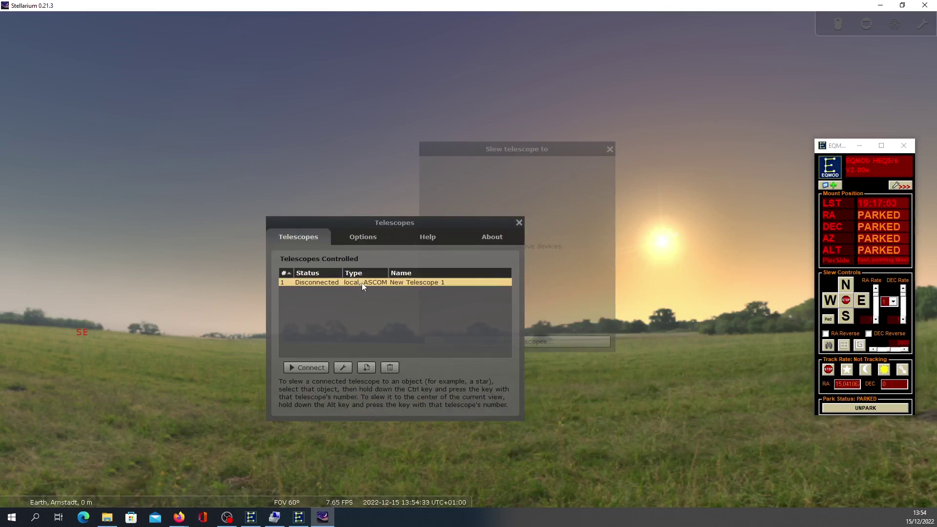
click(392, 369)
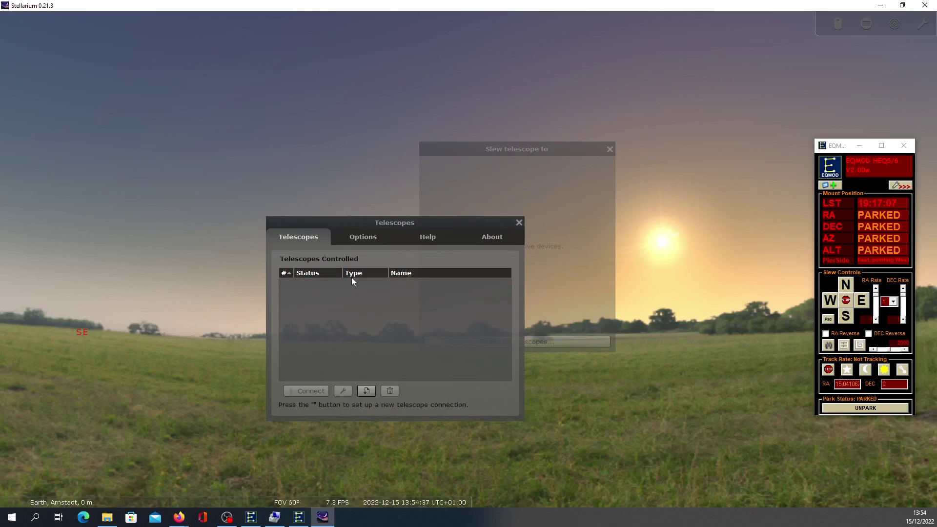
Step: Start a new telescope entry controlled through ASCOM
click(368, 391)
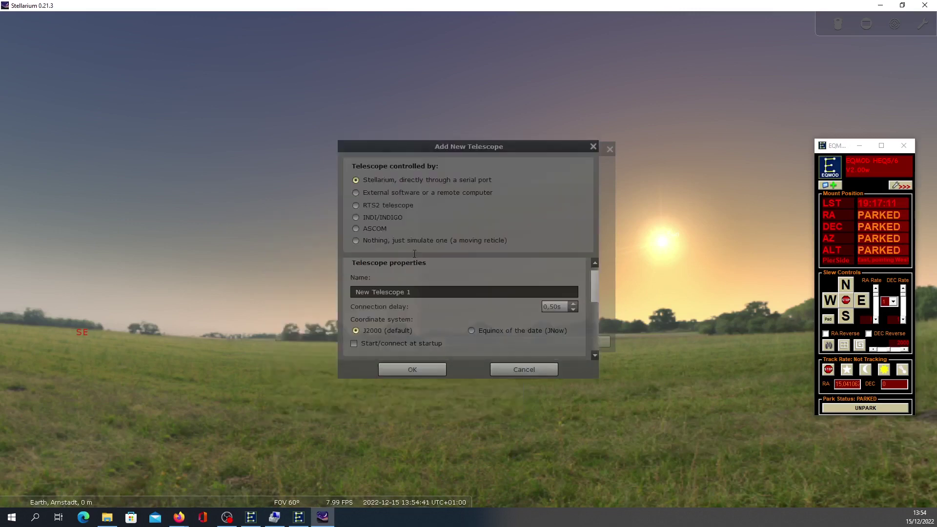
click(354, 229)
drag(466, 293, 351, 292)
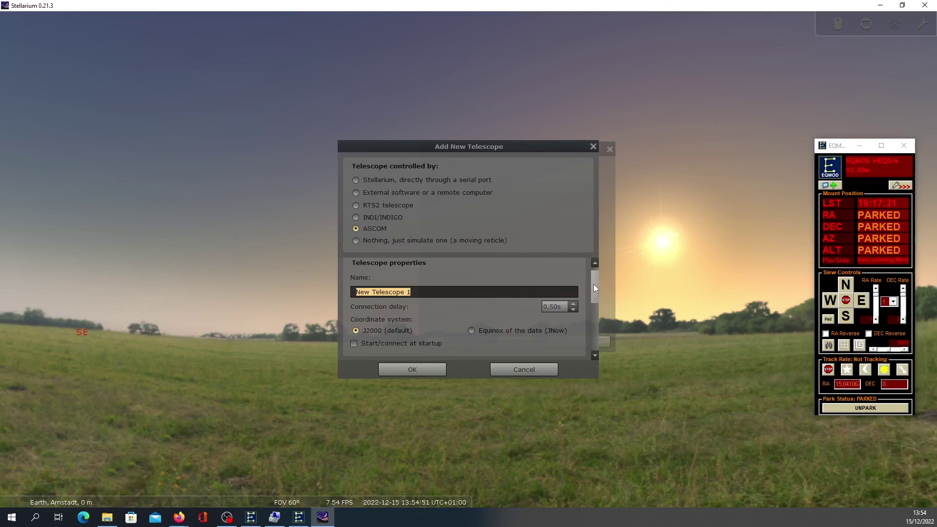
scroll(594, 292, down, 3)
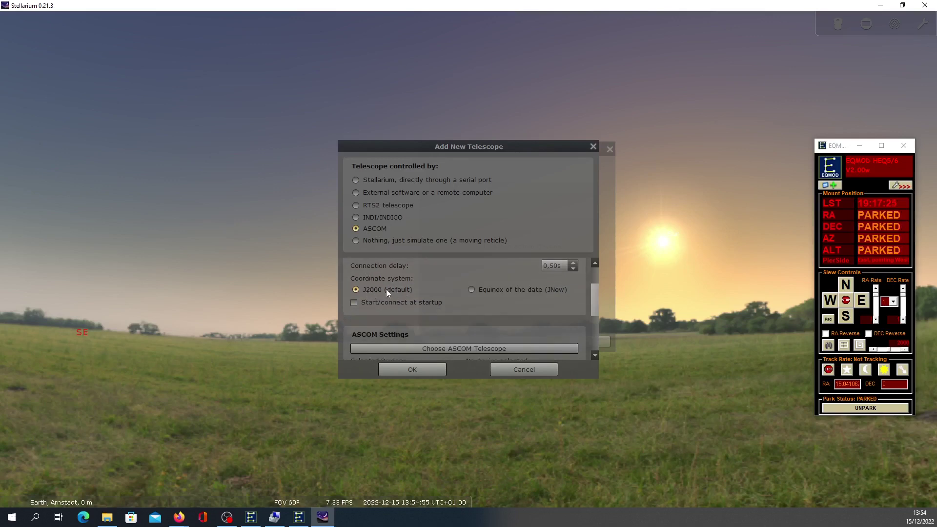
drag(592, 297, 593, 316)
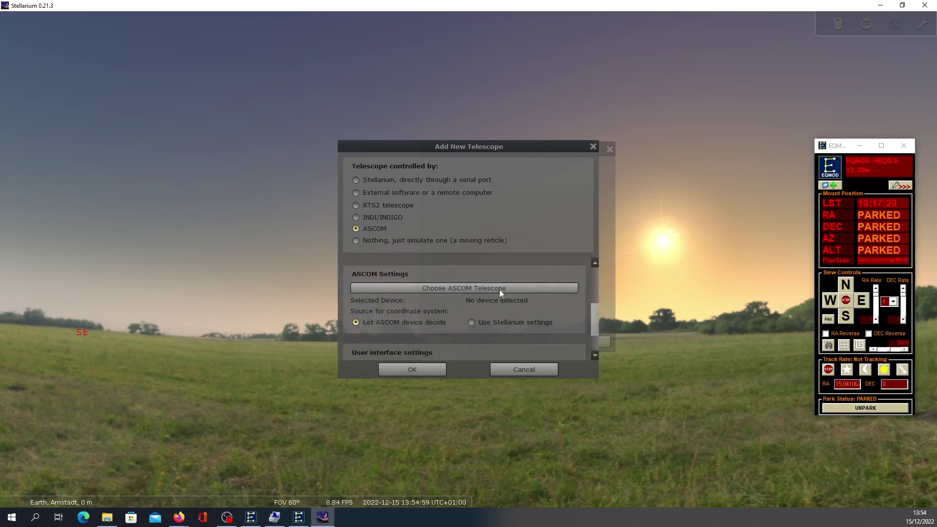
Step: Choose the EQMOD ASCOM HEQ5/6 driver as the telescope's ASCOM device
click(475, 288)
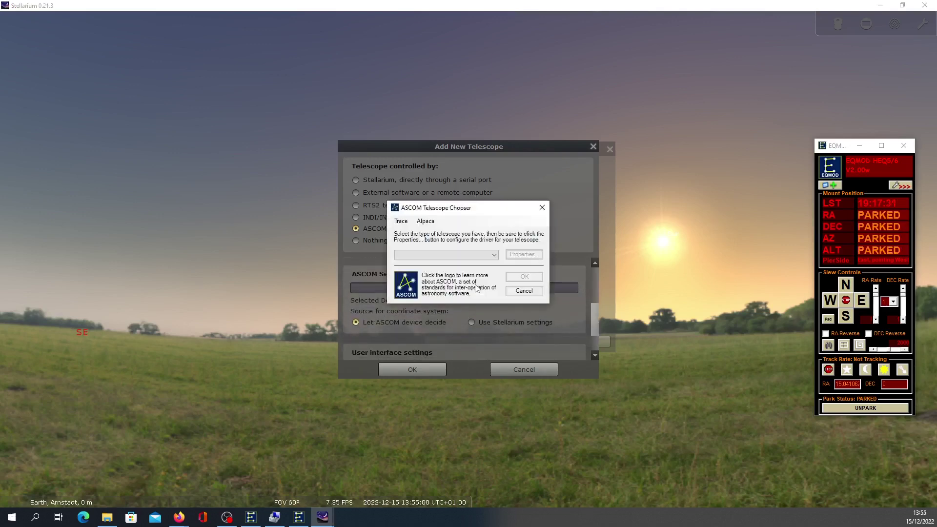
click(487, 254)
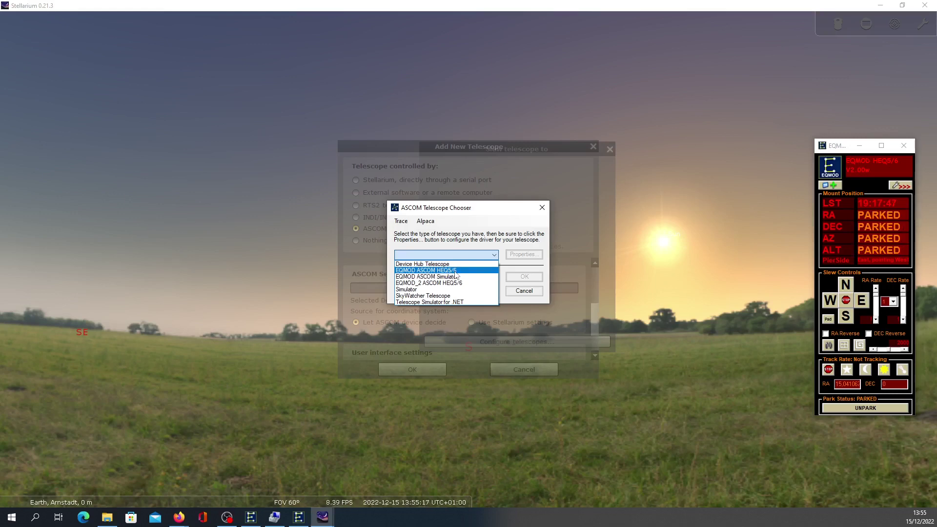
click(454, 271)
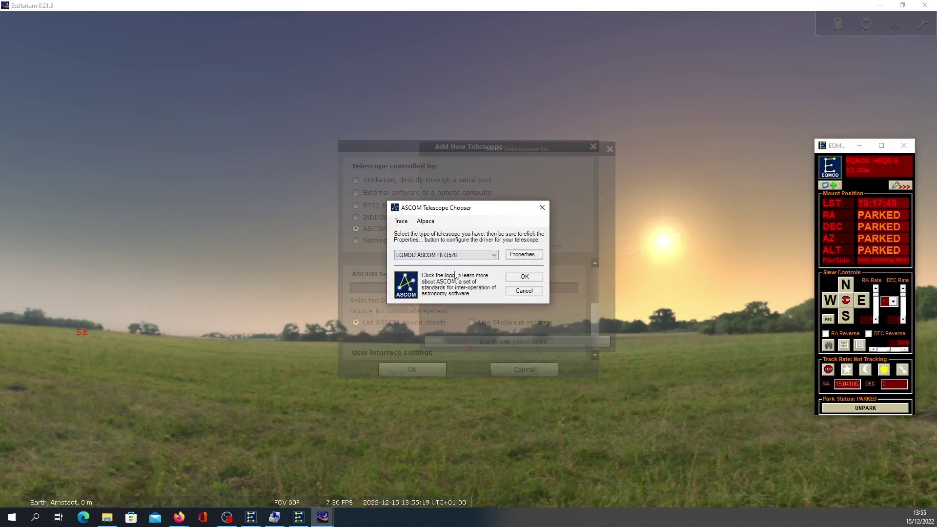
click(530, 258)
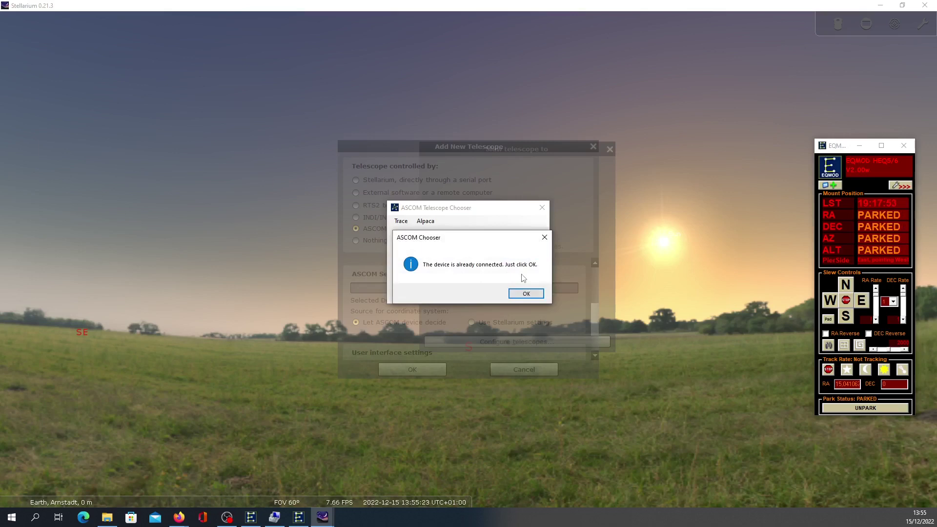
click(519, 293)
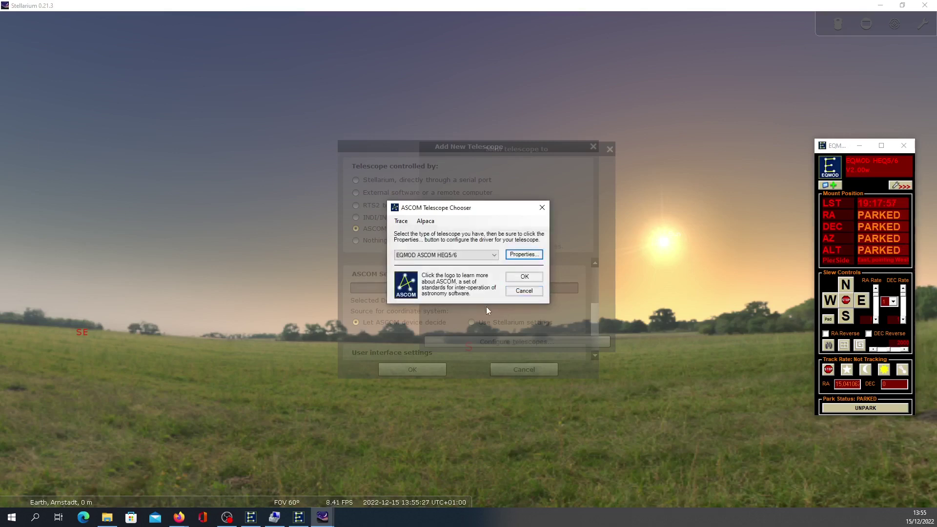
click(518, 278)
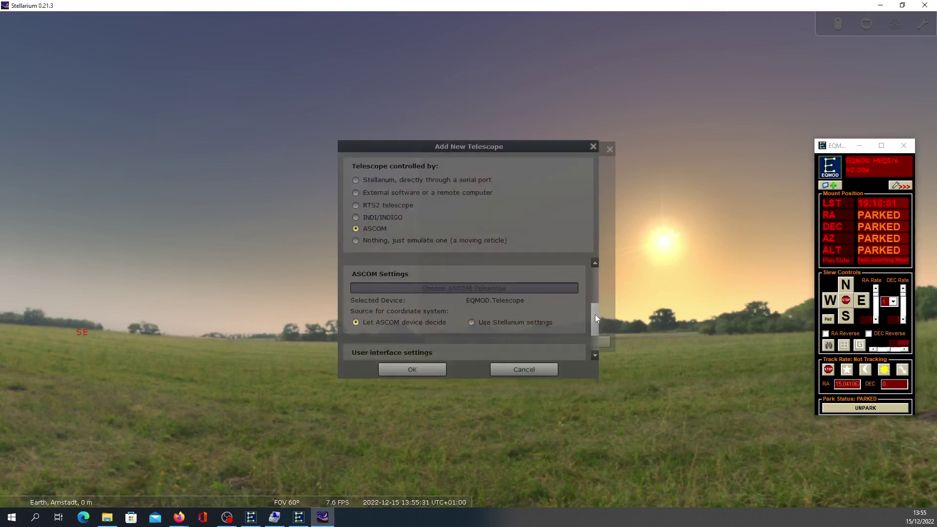
drag(595, 315, 593, 341)
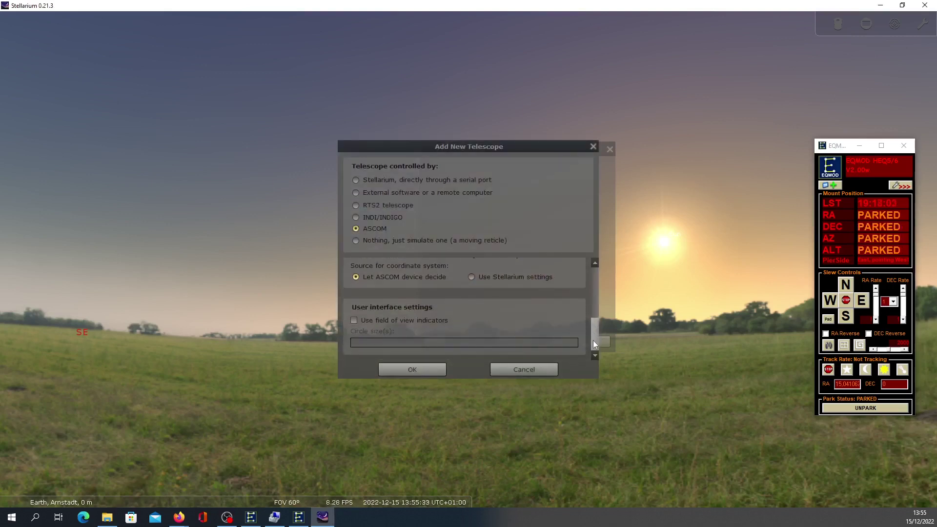
Step: Finish adding New Telescope 1 and connect it so its status reads Connected
click(429, 370)
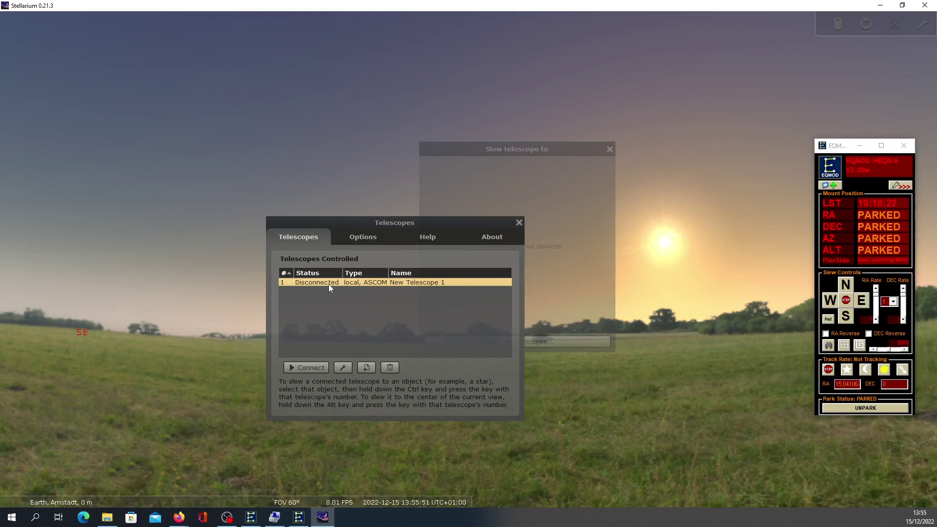
click(300, 368)
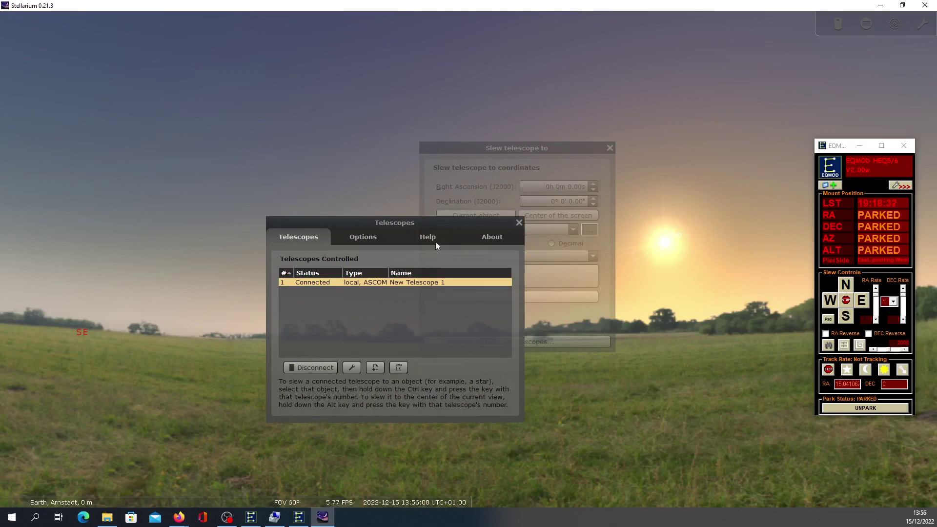
drag(445, 224, 451, 222)
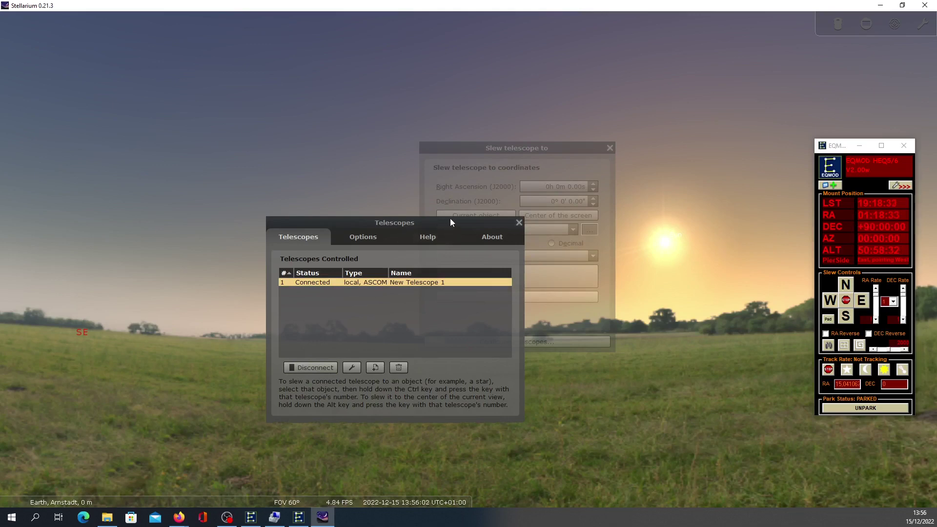
Step: Close the Telescopes window, move the slew window aside, and turn the view east
click(523, 221)
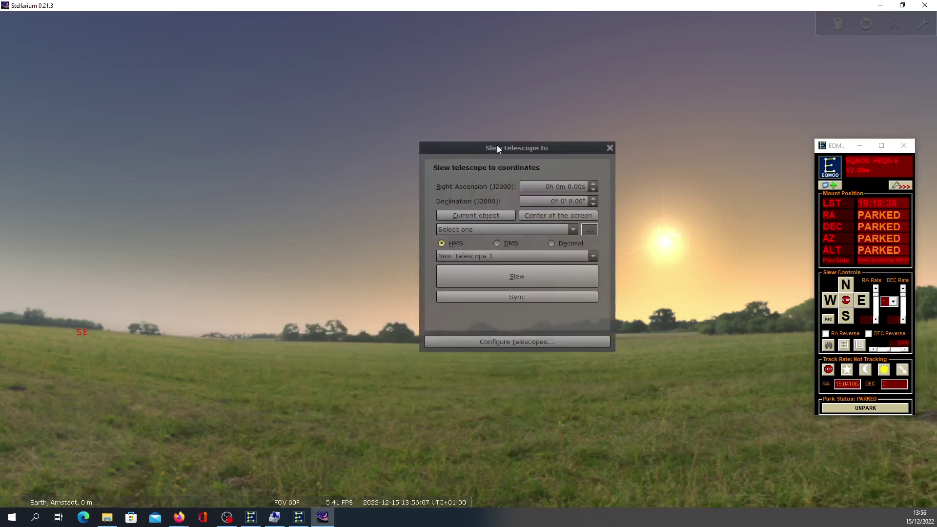
drag(539, 151, 640, 153)
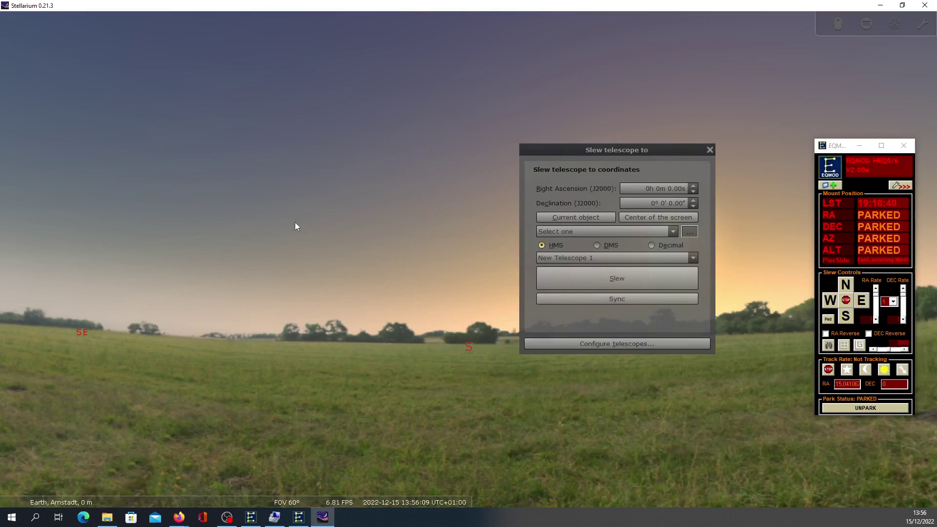
drag(209, 229, 412, 286)
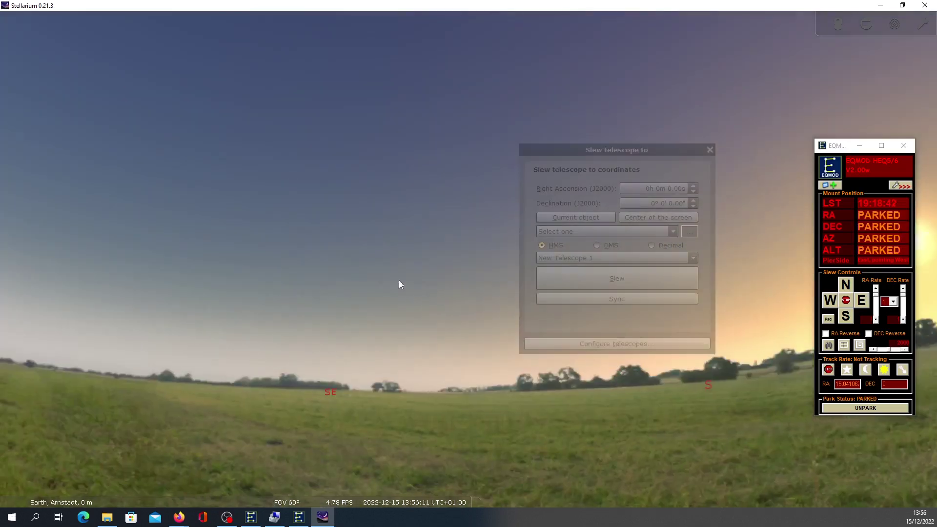
drag(349, 275, 472, 354)
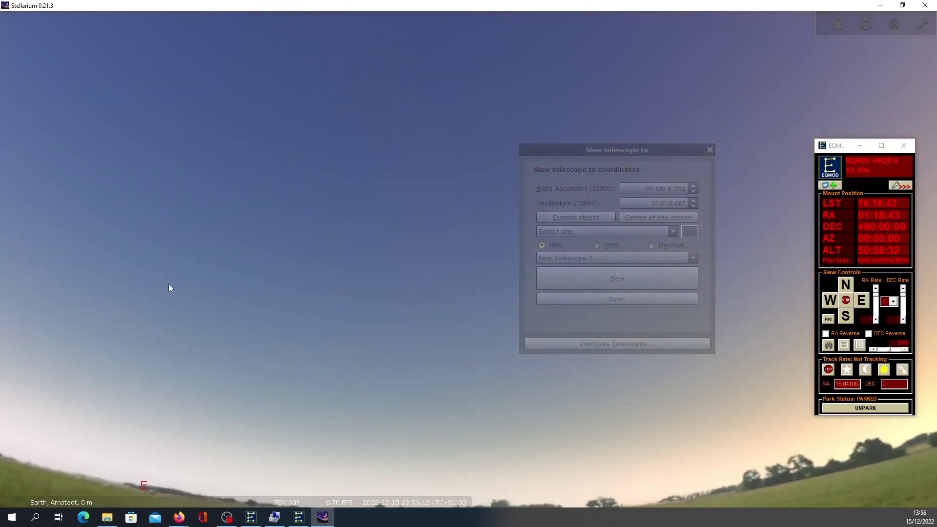
mouse_move(169, 289)
mouse_down()
mouse_move(306, 276)
mouse_move(347, 288)
mouse_up()
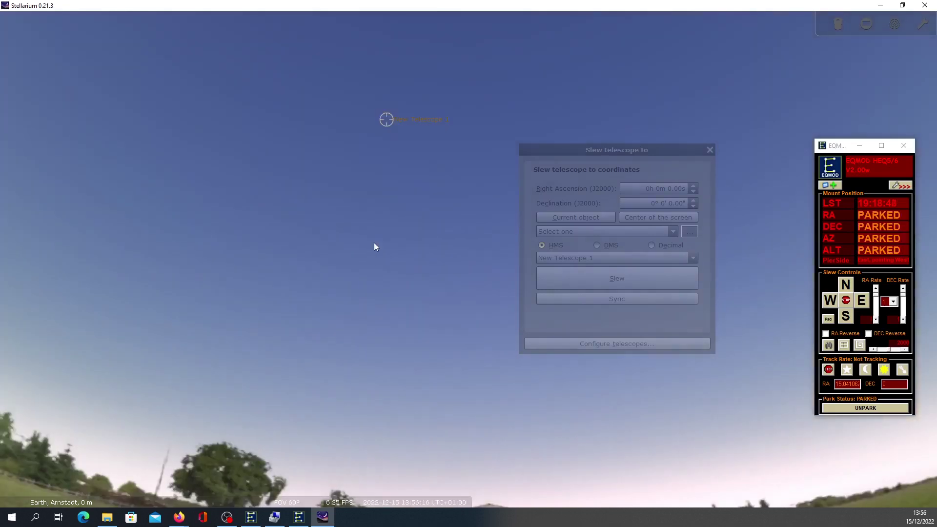
key(Up)
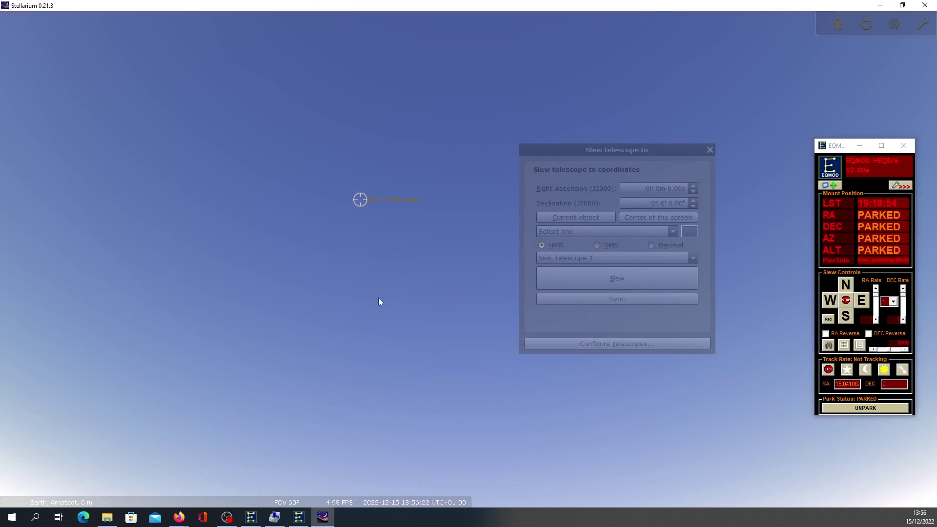
Step: Pan back along the horizon until the Sun near the south-west is centred
drag(349, 370, 314, 325)
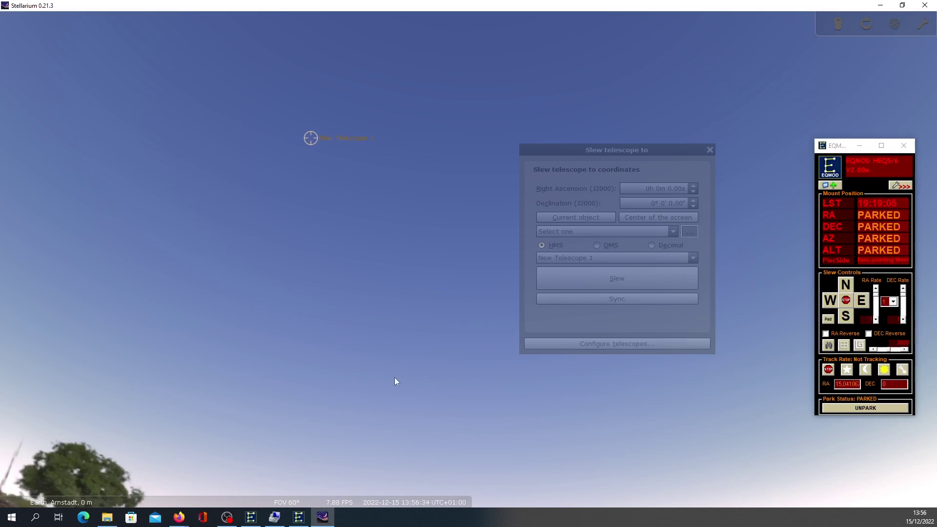
drag(395, 381, 238, 268)
drag(432, 373, 282, 352)
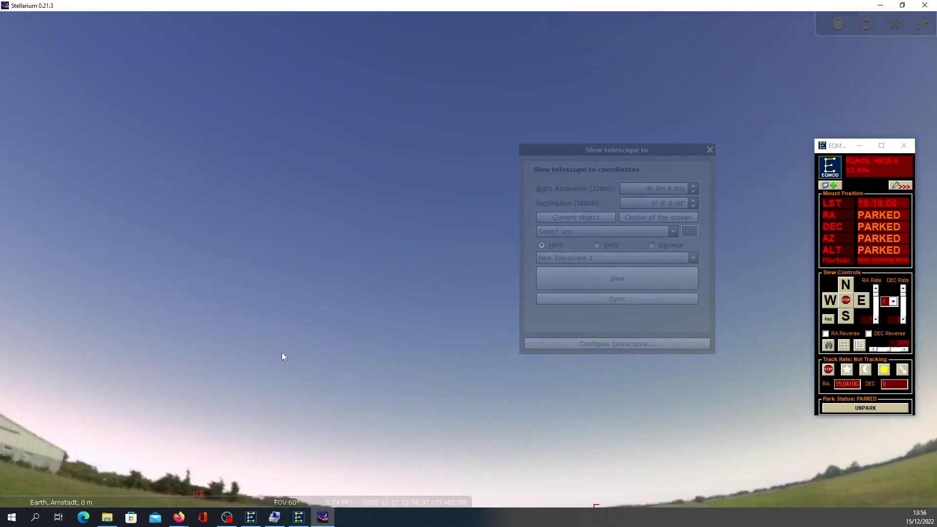
drag(545, 450, 274, 403)
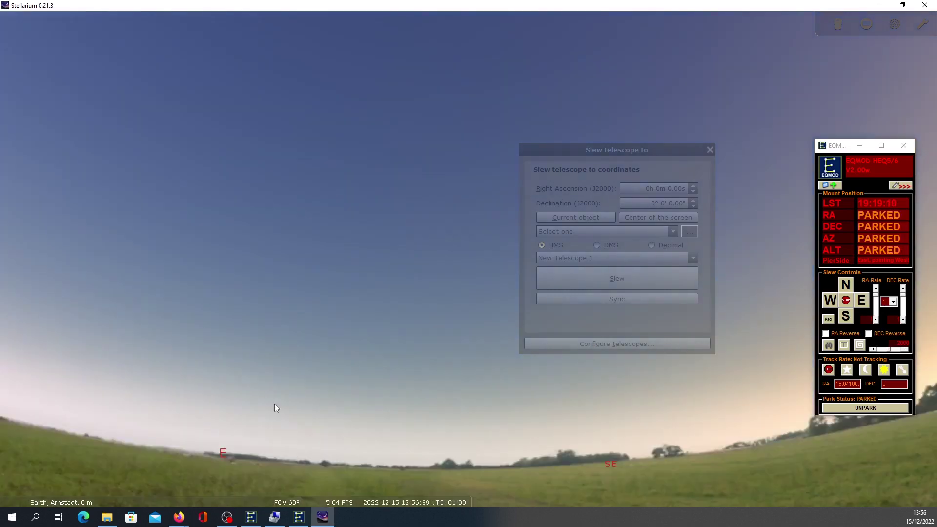
drag(733, 389, 358, 394)
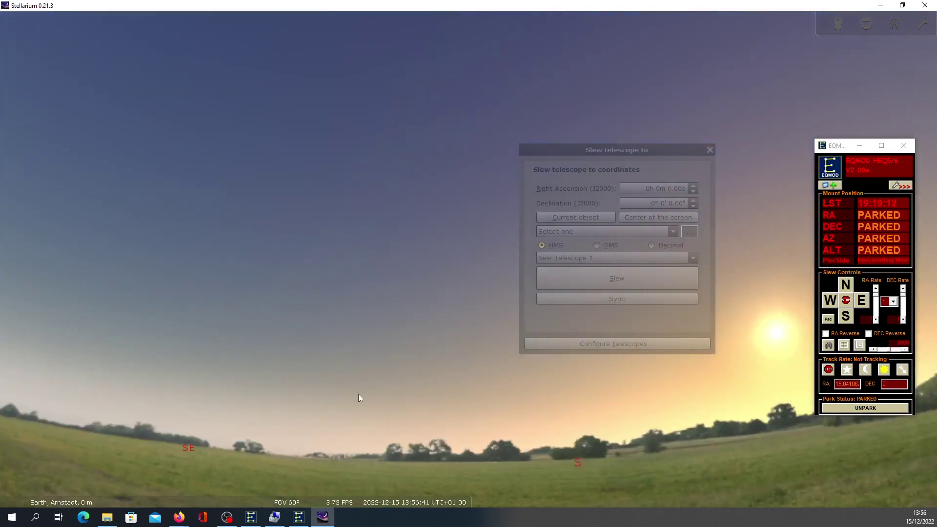
drag(628, 402, 333, 395)
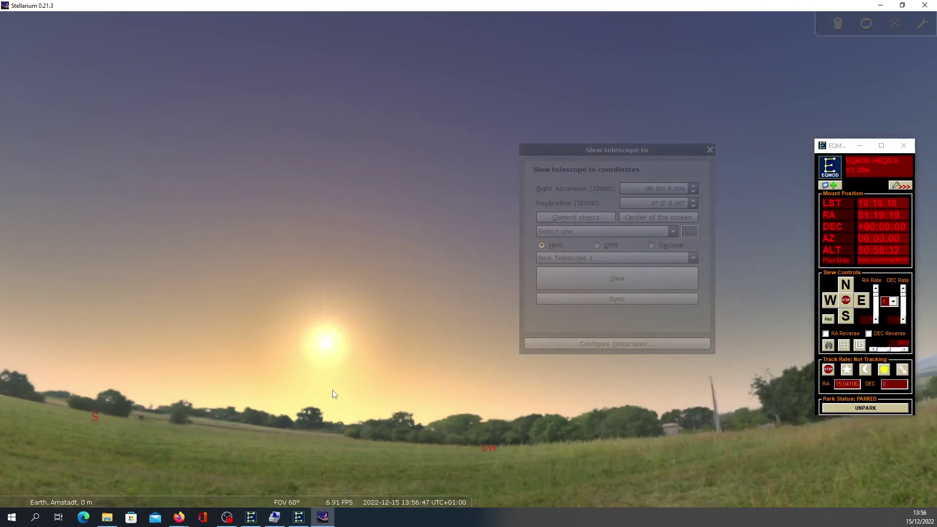
Step: Select the Sun and load its coordinates, RA 17h 30m 22.49s, Dec −23°15′49.78″, as the slew target
click(328, 345)
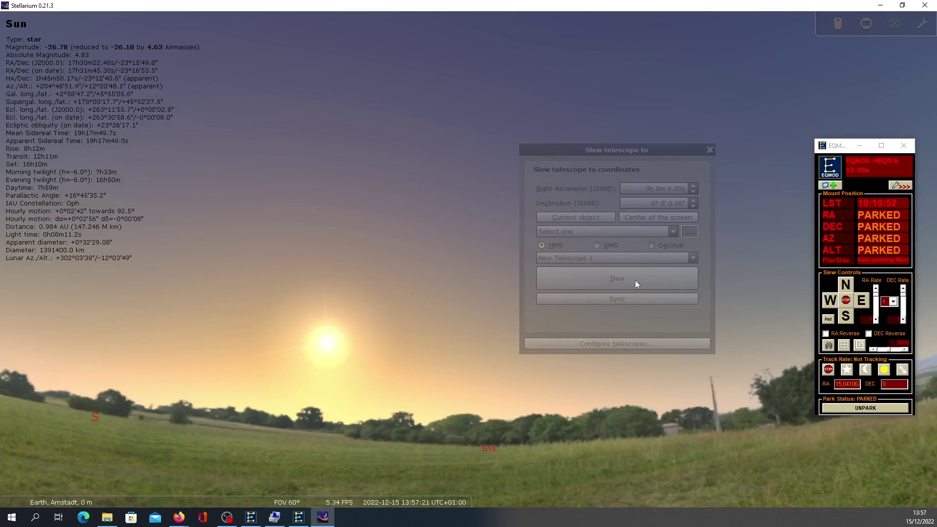
click(627, 151)
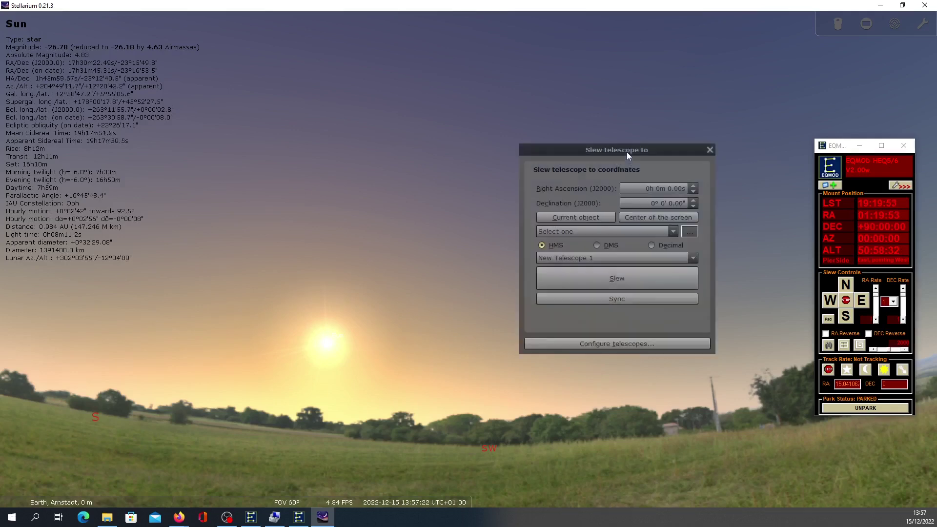
click(573, 217)
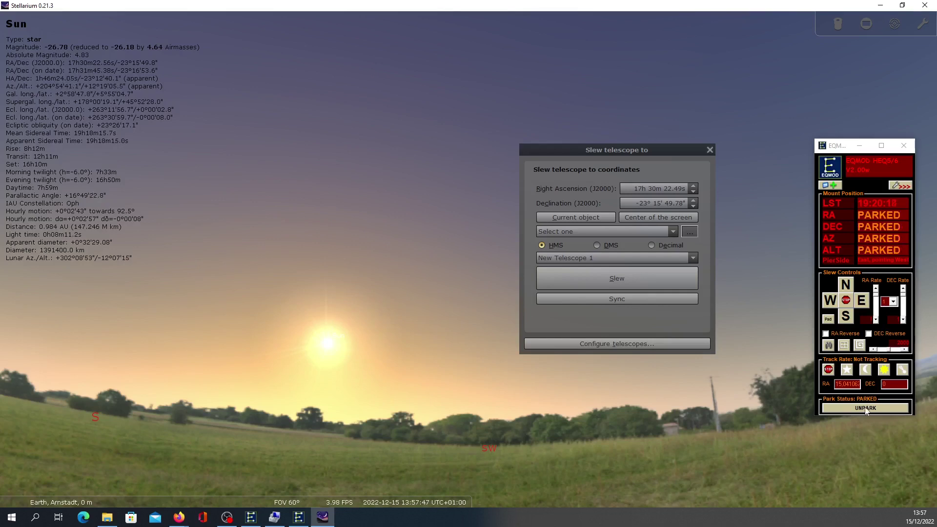
Step: Unpark the EQMOD mount, park it at home, then unpark it again
click(864, 410)
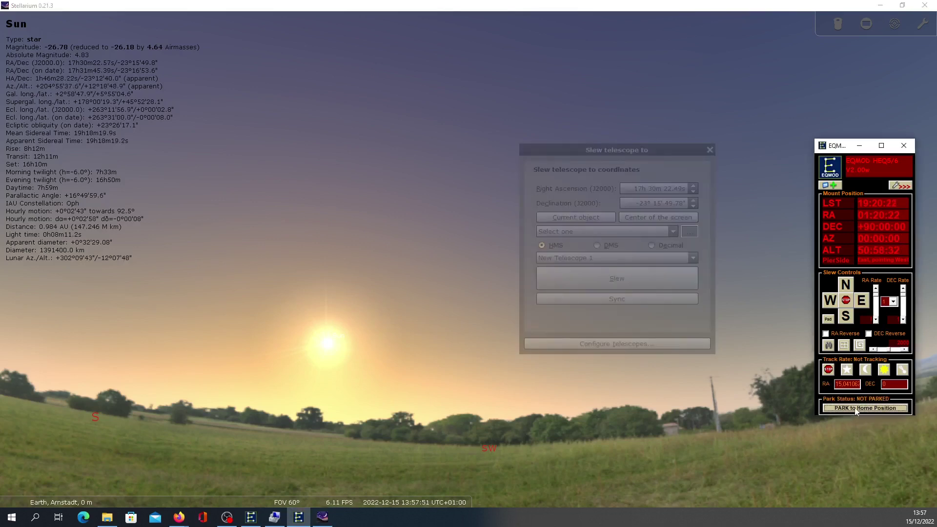
click(856, 408)
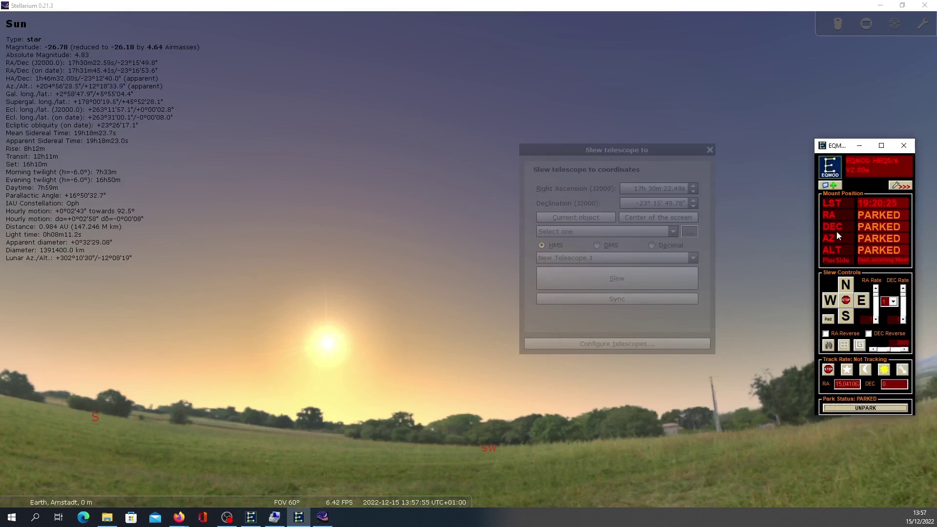
click(867, 409)
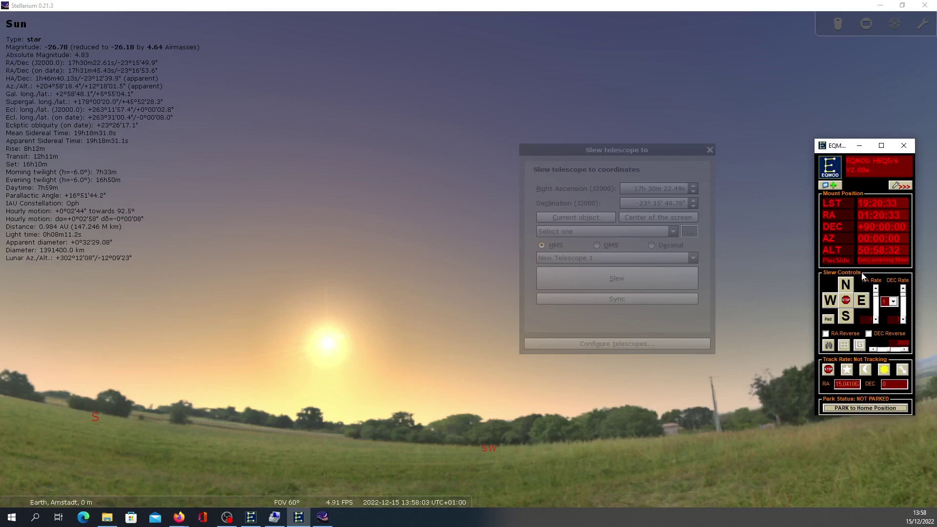
click(547, 313)
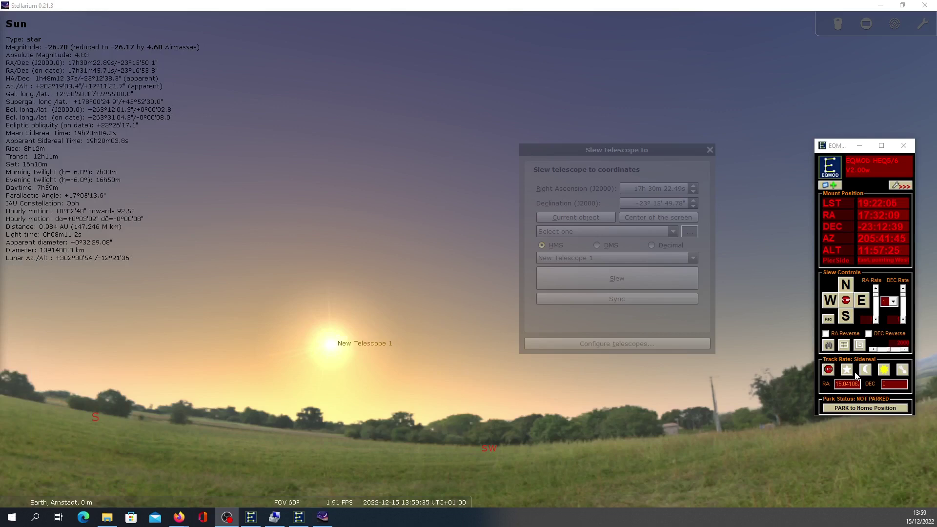
Step: Send the EQMOD mount back to its home park position
click(853, 408)
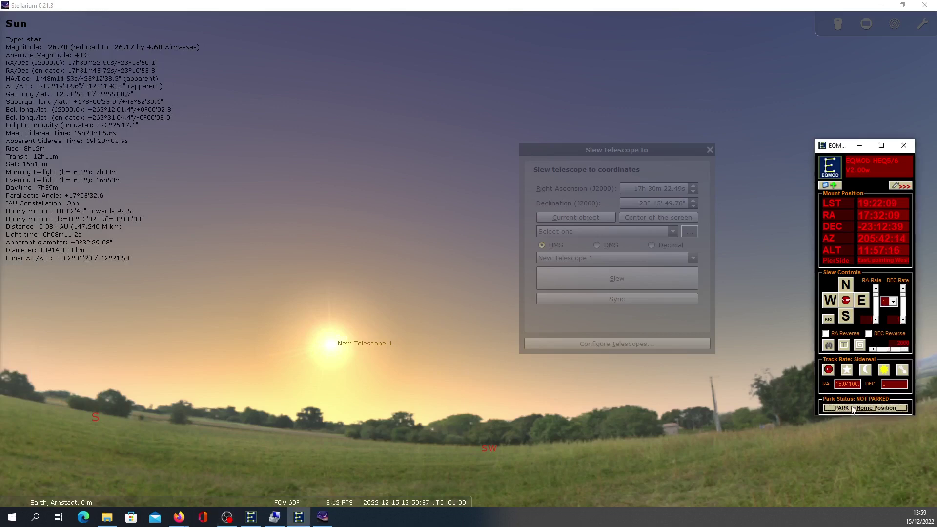